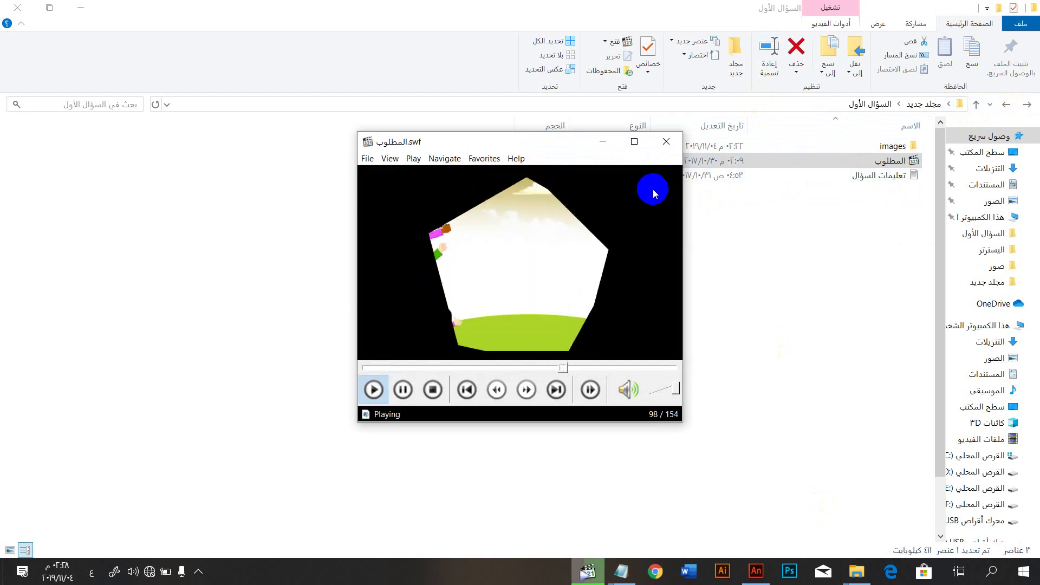
Step: Close the sample animation and read the instruction file تعليمات السؤال for the stage size, image and mask requirements
click(667, 141)
double_click(890, 184)
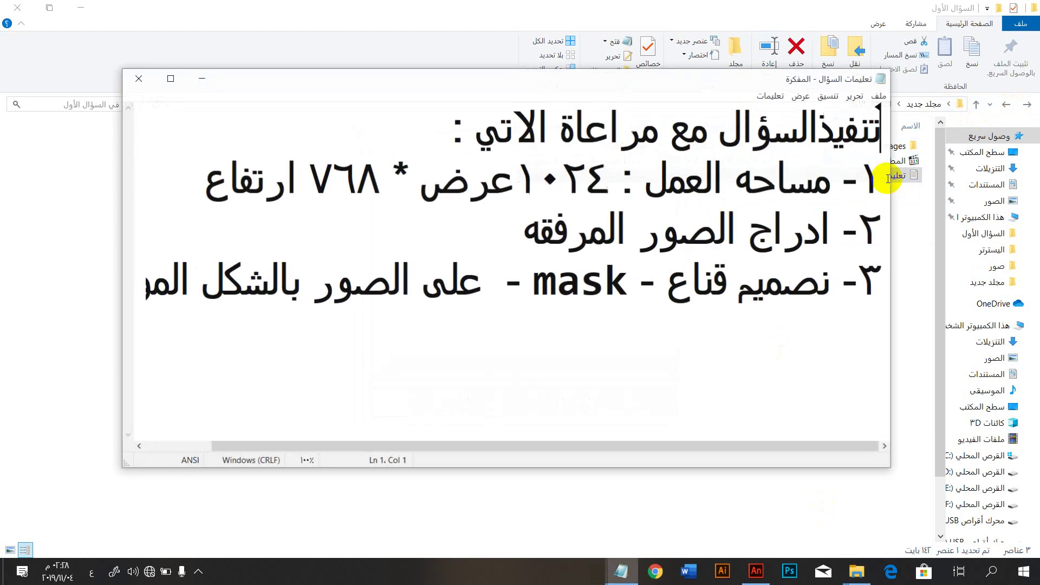
drag(593, 173, 198, 168)
click(614, 175)
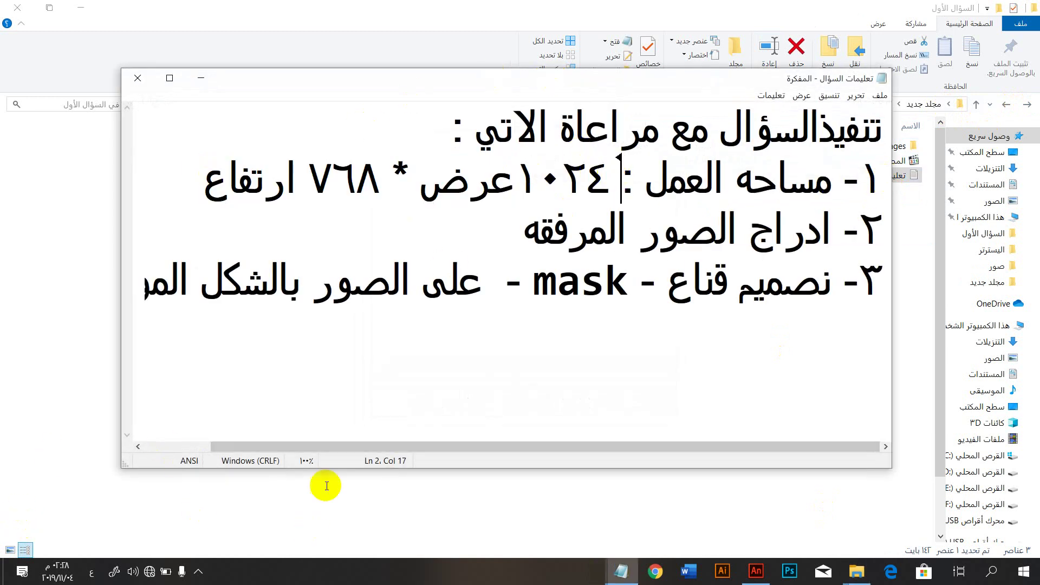
drag(499, 251, 823, 243)
drag(672, 317, 223, 281)
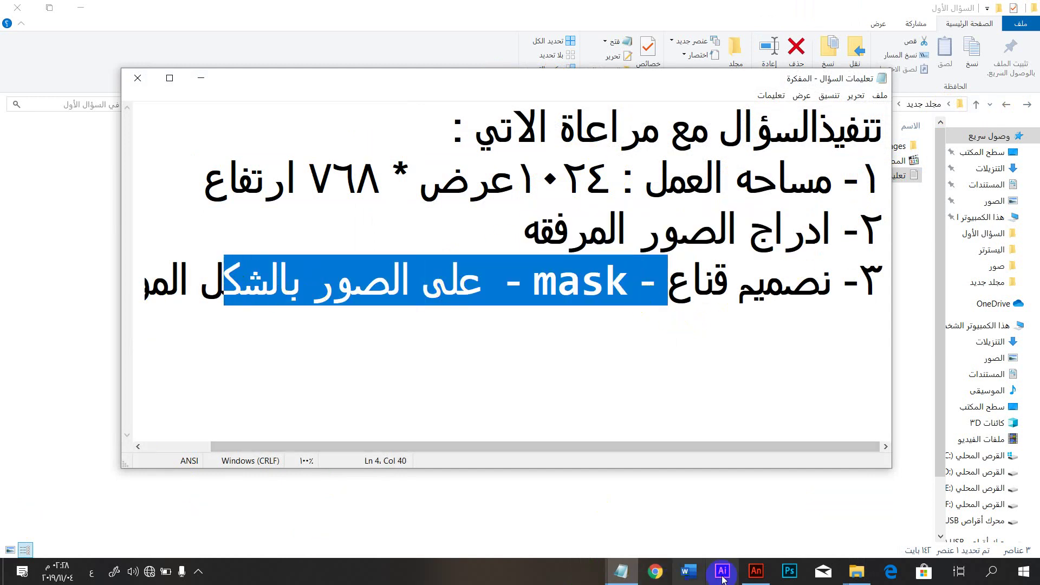
Step: Copy the stage width value 1024 from the instruction file and switch to Adobe Animate
click(757, 571)
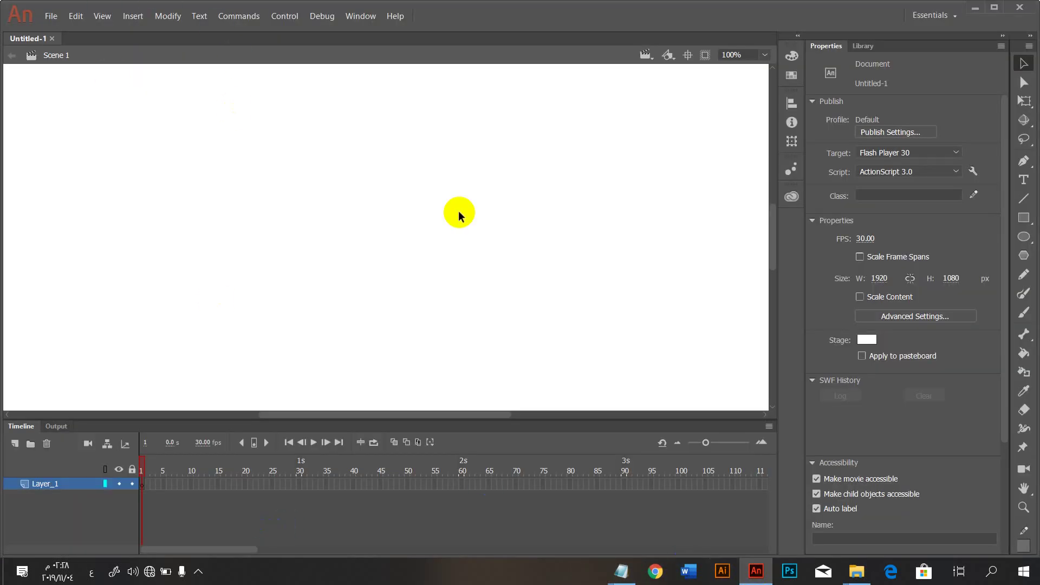
mouse_move(620, 569)
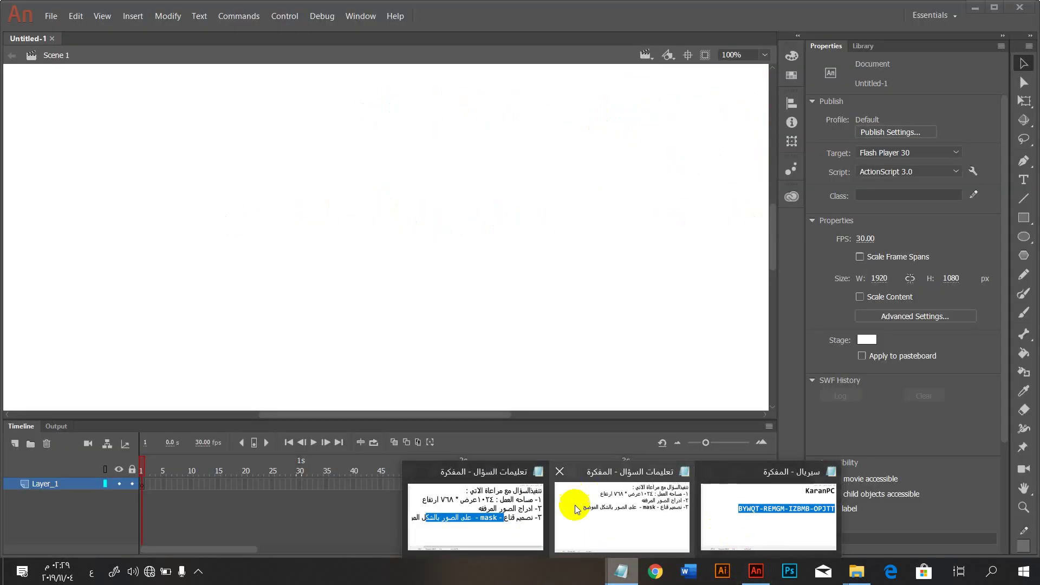
click(495, 499)
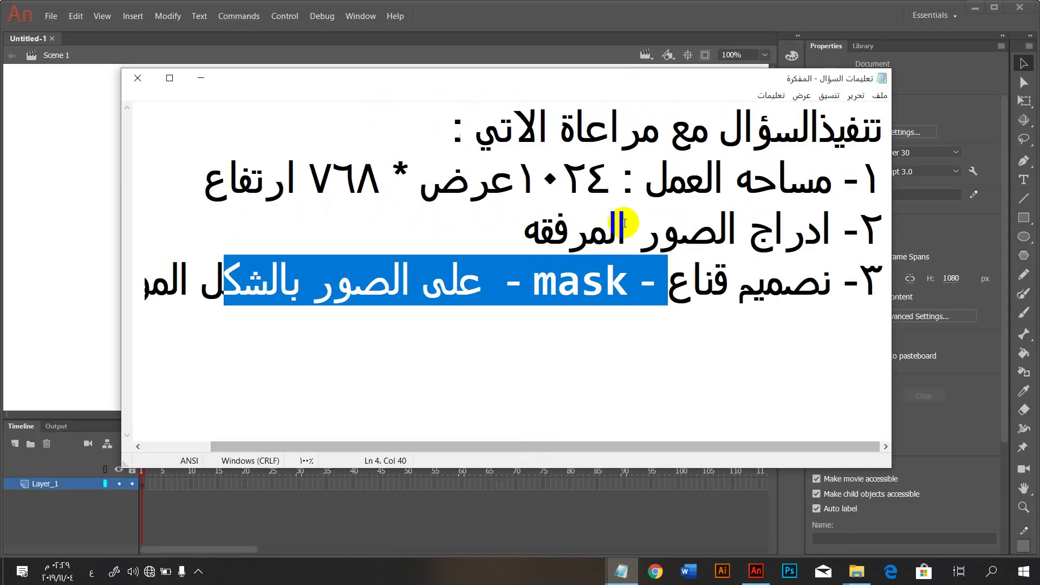
mouse_move(567, 171)
mouse_down()
mouse_move(558, 169)
mouse_move(576, 174)
mouse_up()
right_click(570, 173)
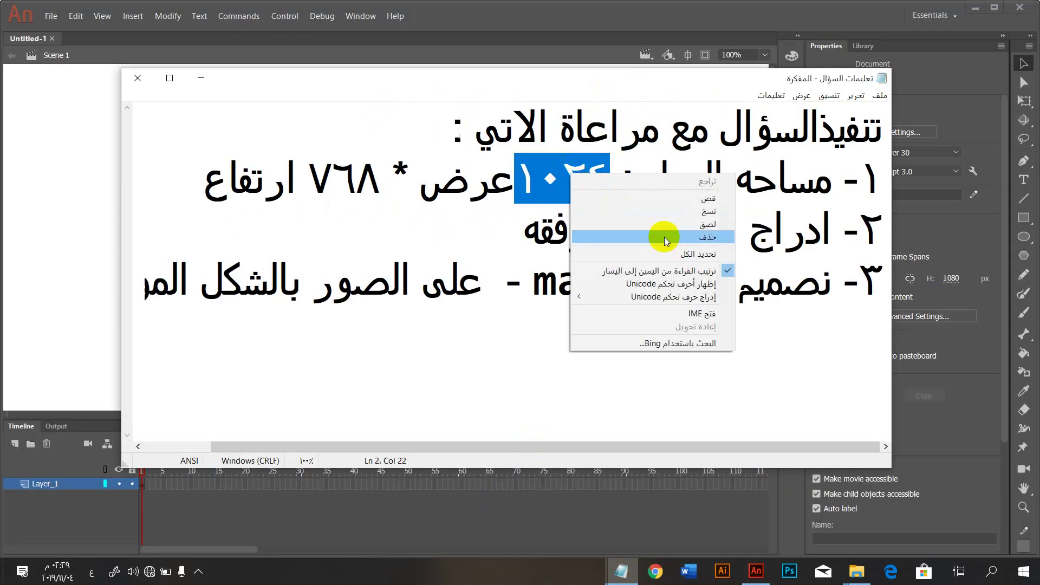
click(704, 211)
click(959, 223)
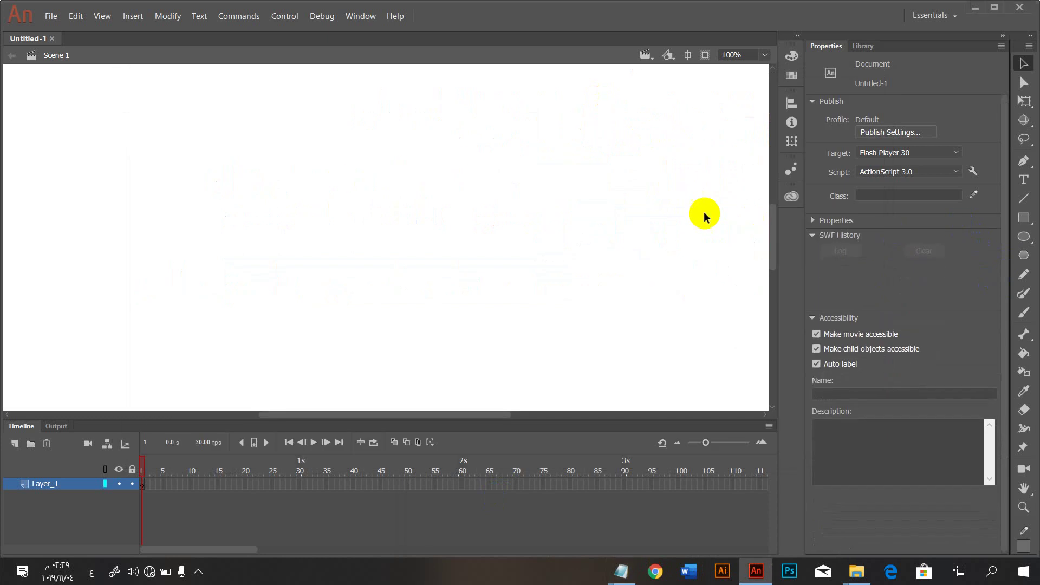
Step: Create a new ActionScript 3.0 document 1024 px wide and 768 px high at 30 fps
click(50, 16)
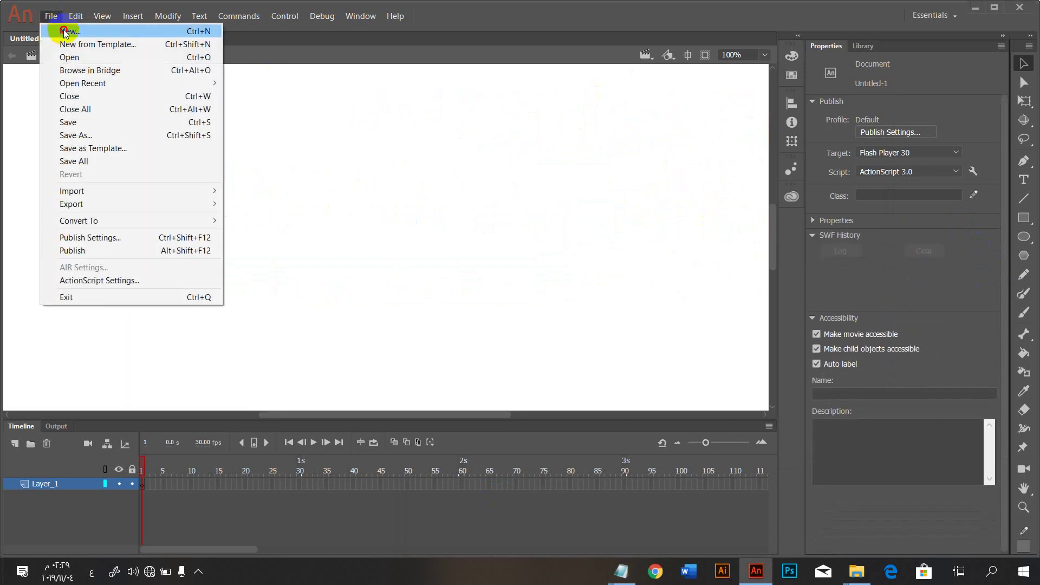
click(64, 31)
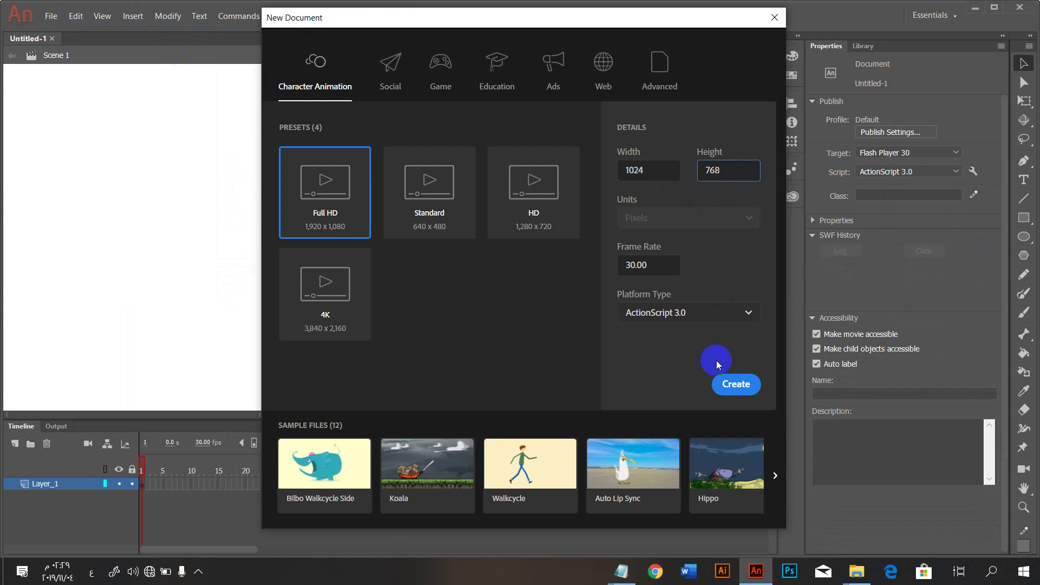
click(742, 396)
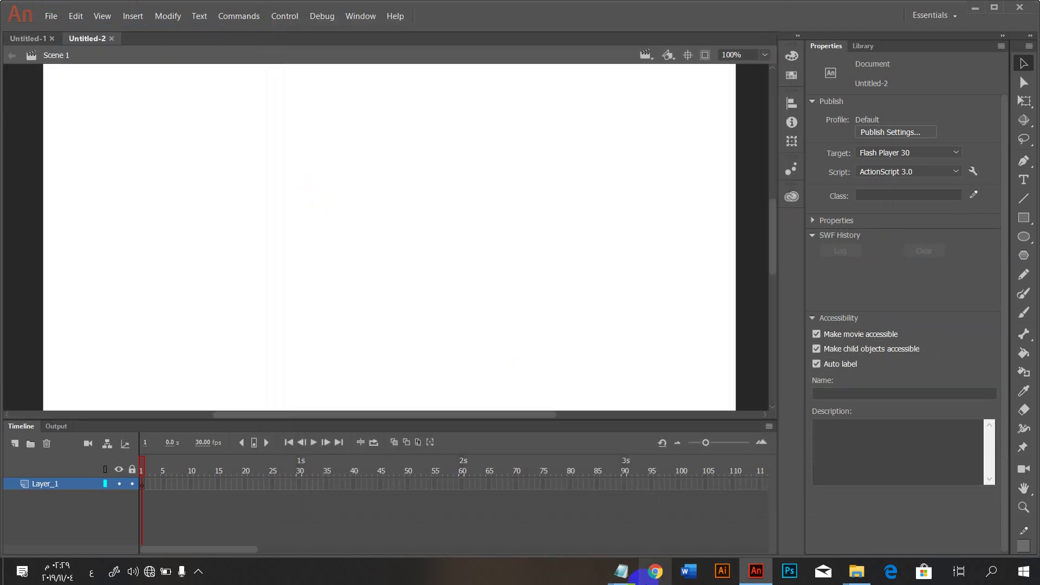
Step: Check the second requirement in the Notepad instruction file, about inserting the attached images, and return to Adobe Animate
click(621, 571)
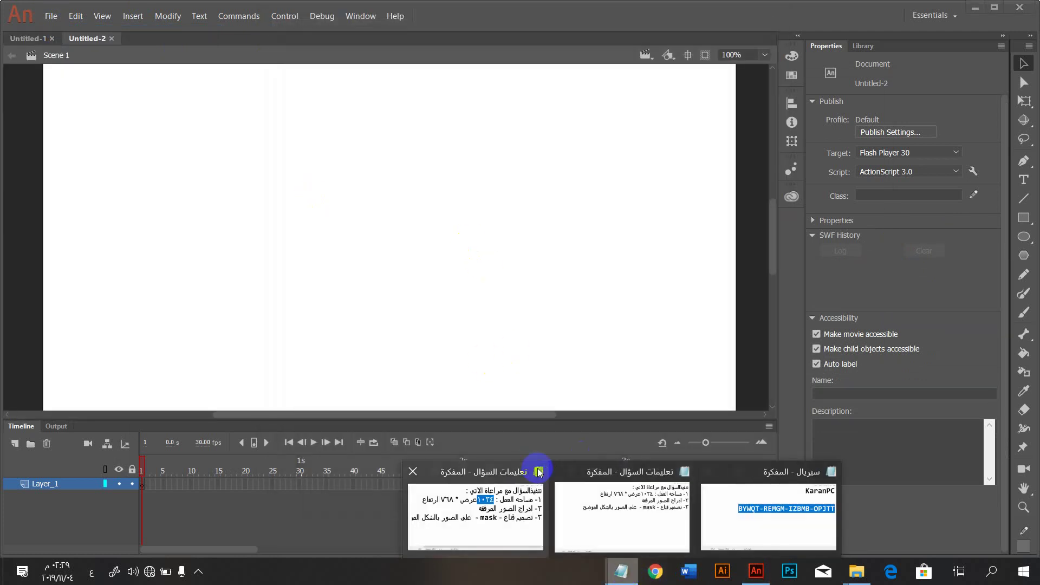
click(492, 477)
click(604, 253)
key(End)
key(shift+Home)
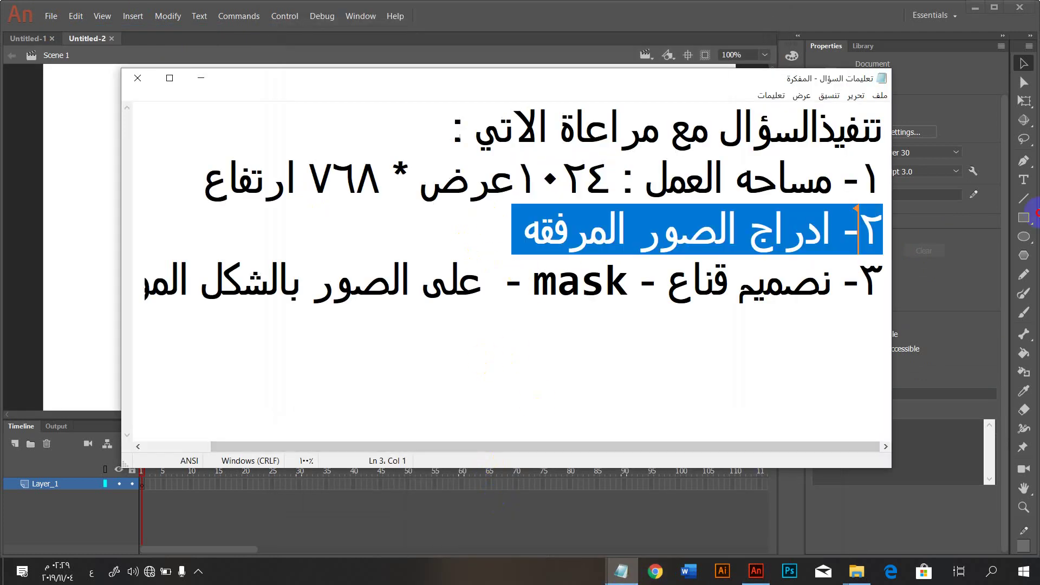
key(alt+Tab)
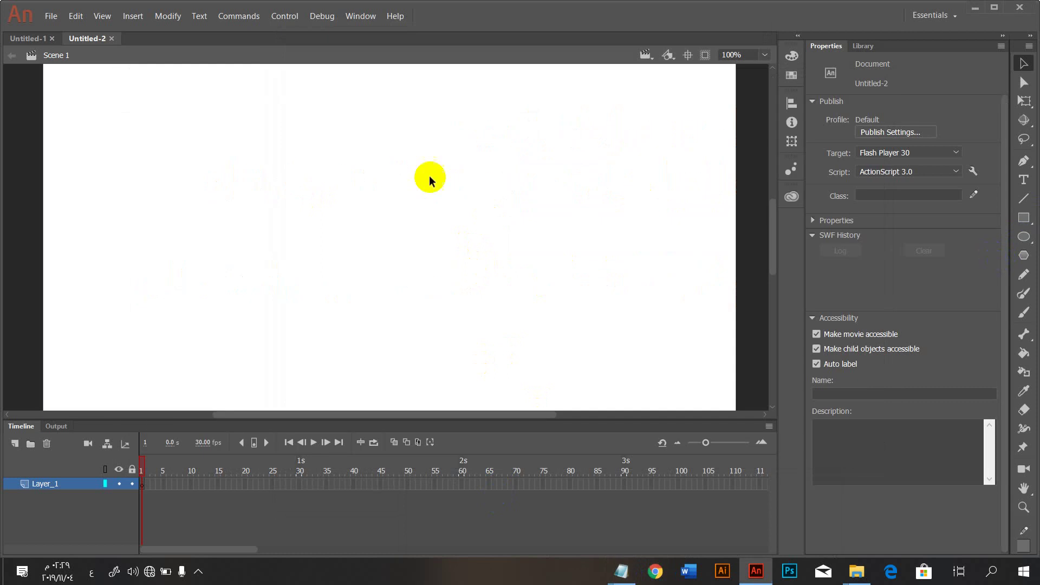
Step: Import img1, img2 and img3 from the images folder inside السؤال الأول on the desktop into the library
click(52, 16)
mouse_move(86, 191)
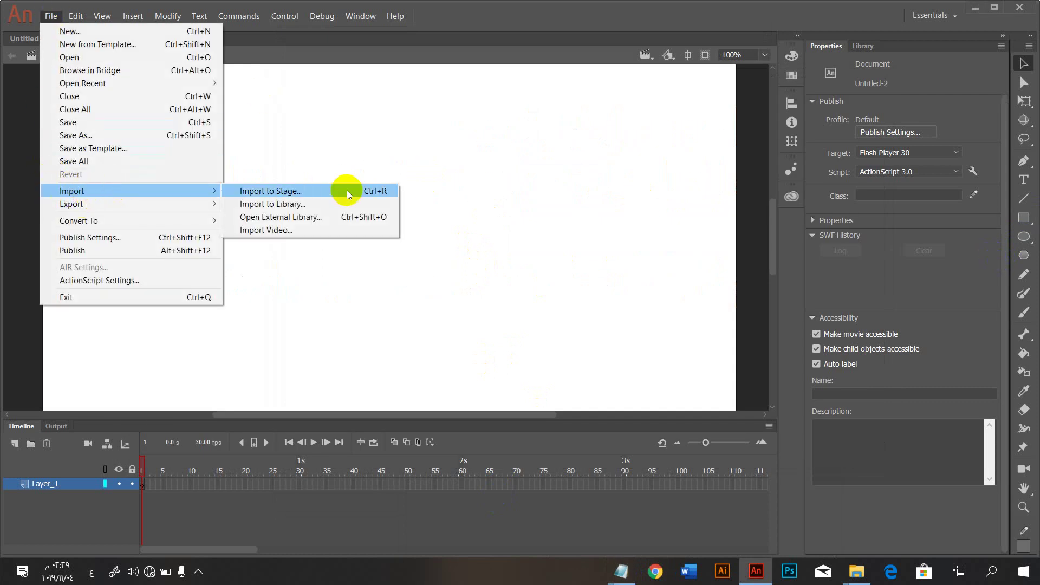
click(302, 204)
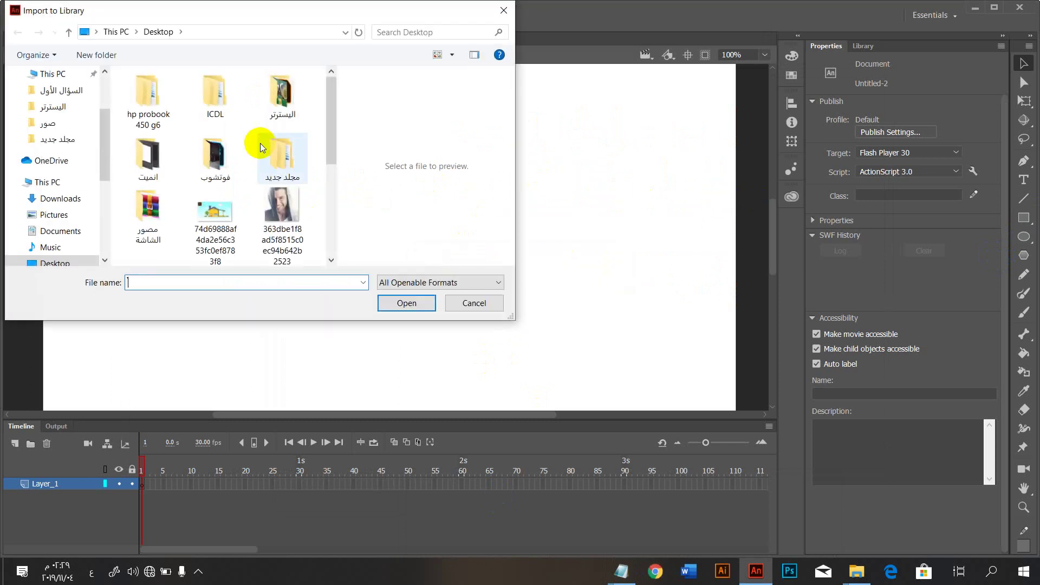
click(56, 139)
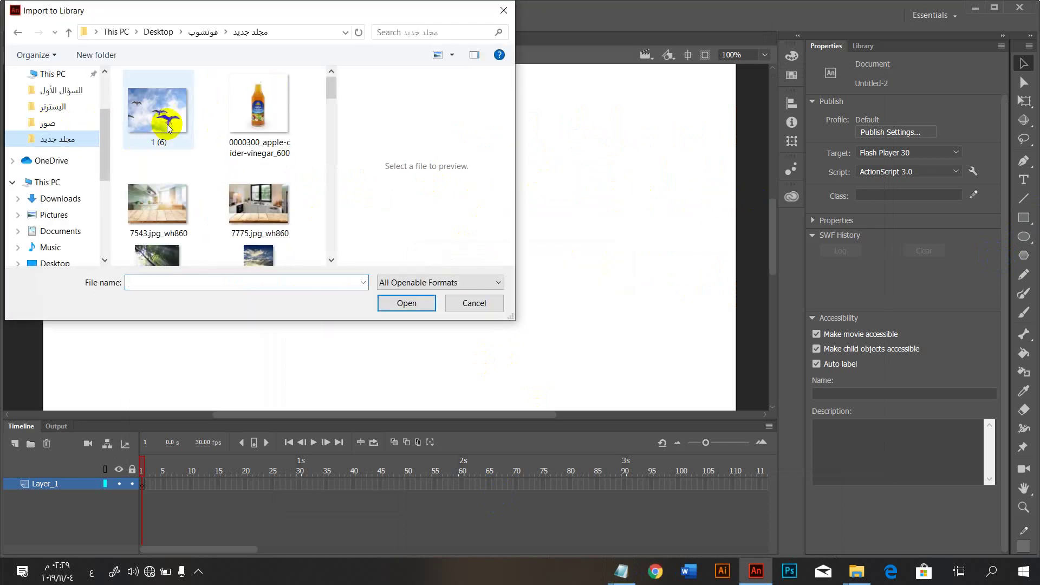
scroll(47, 120, up, 2)
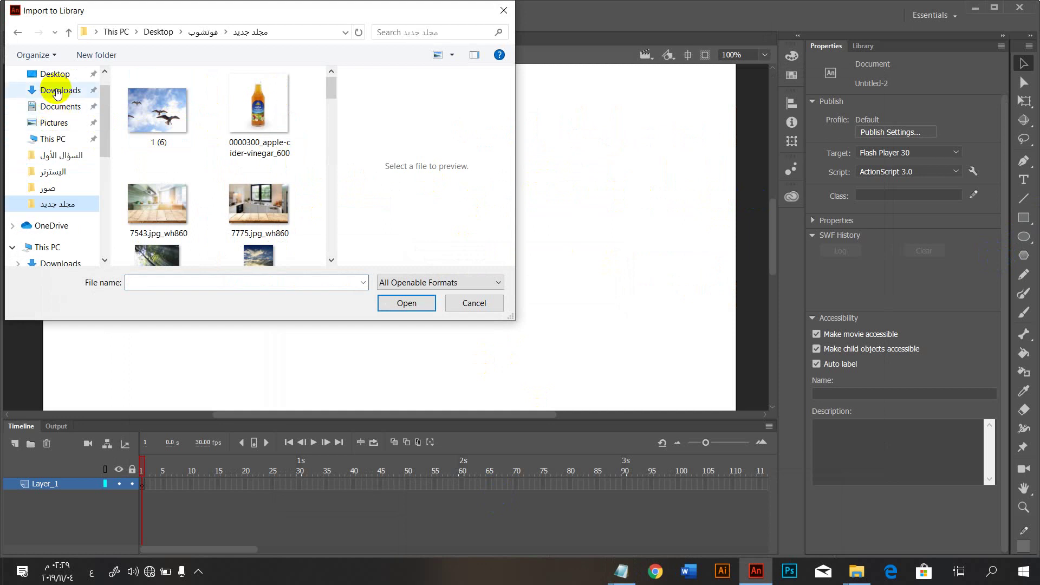
click(54, 73)
double_click(298, 144)
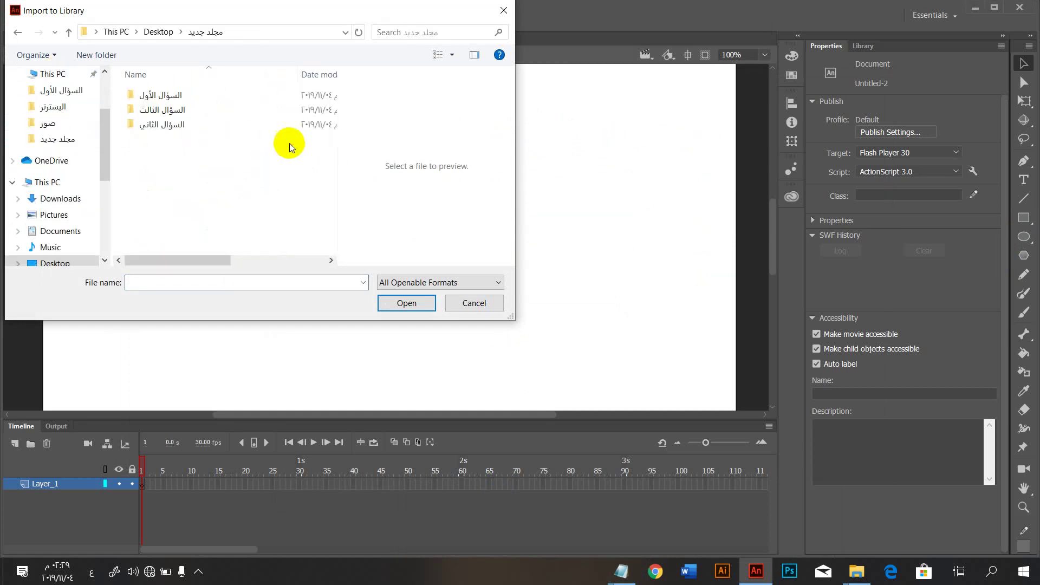
double_click(154, 97)
double_click(152, 95)
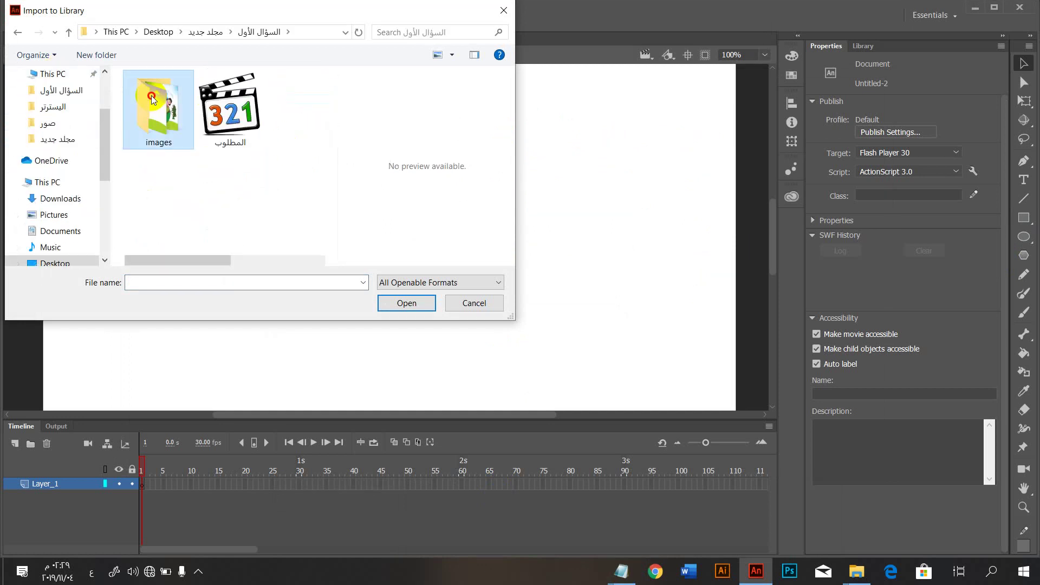
drag(333, 191, 122, 73)
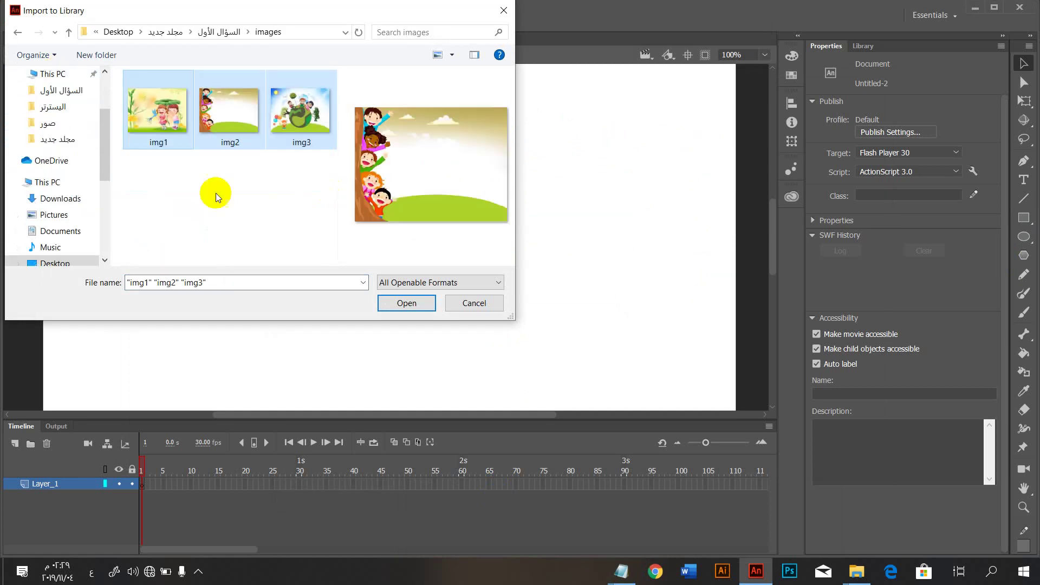
click(431, 308)
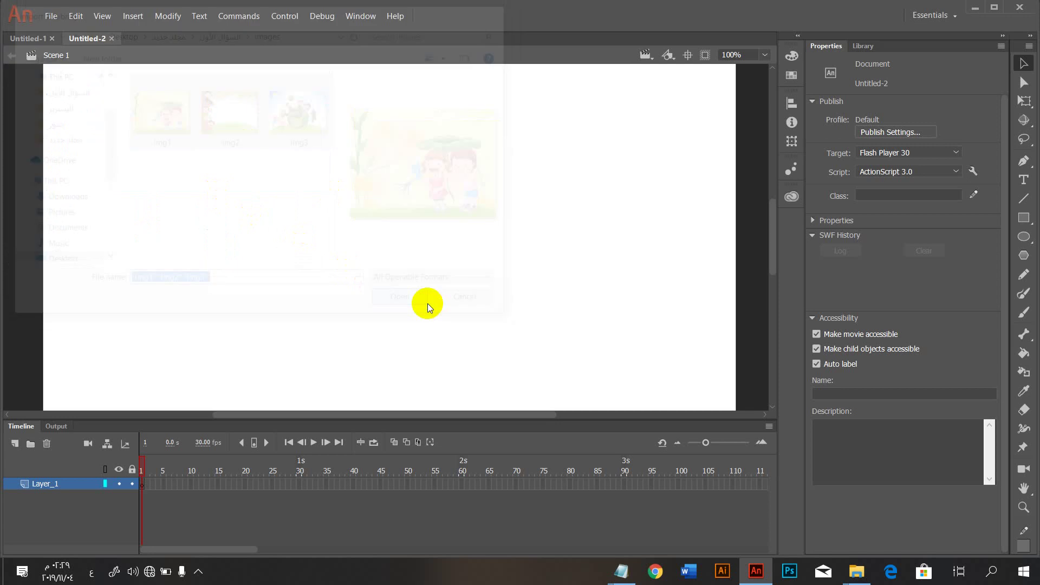
click(143, 484)
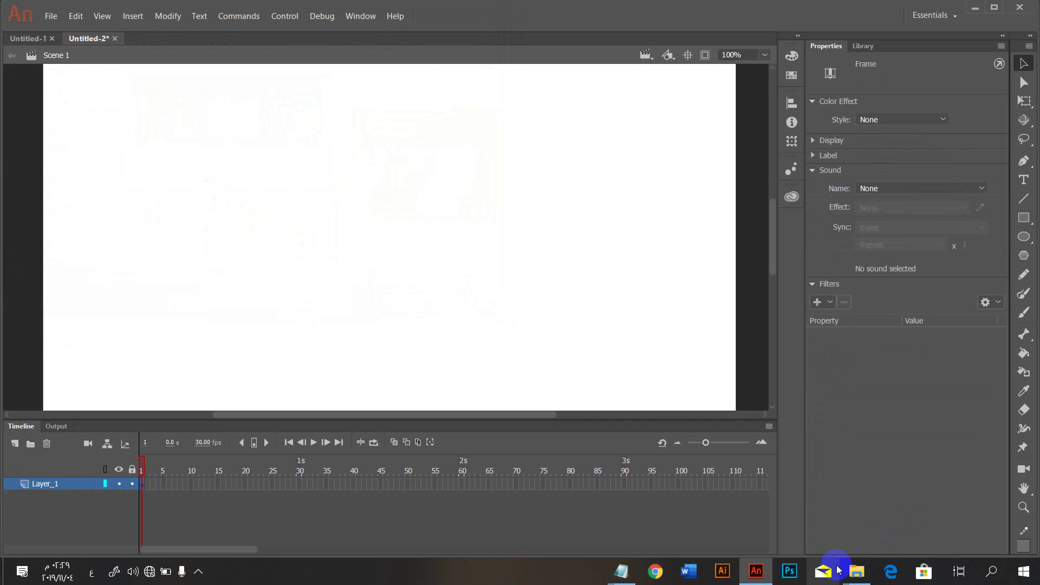
Step: Switch to File Explorer, play the reference animation المطلوب and replay its masked image sequence, and close the player
mouse_move(858, 570)
click(769, 492)
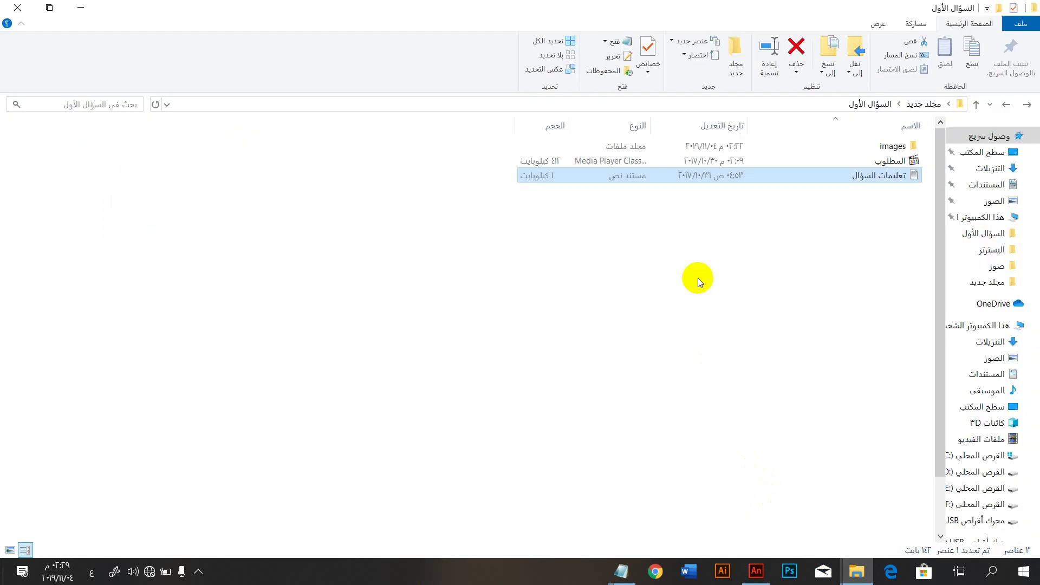
click(867, 162)
double_click(867, 163)
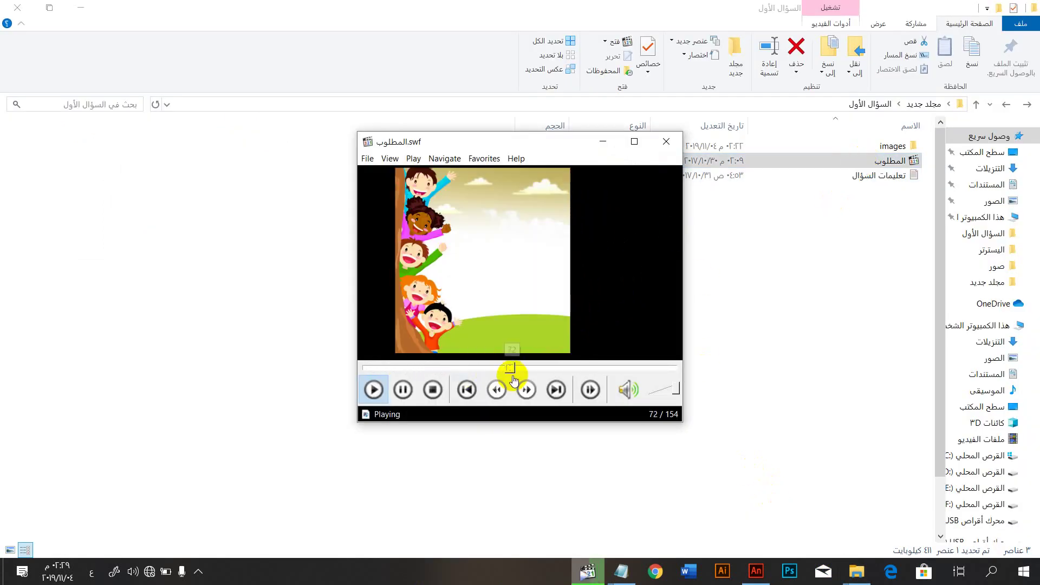
drag(509, 368, 347, 362)
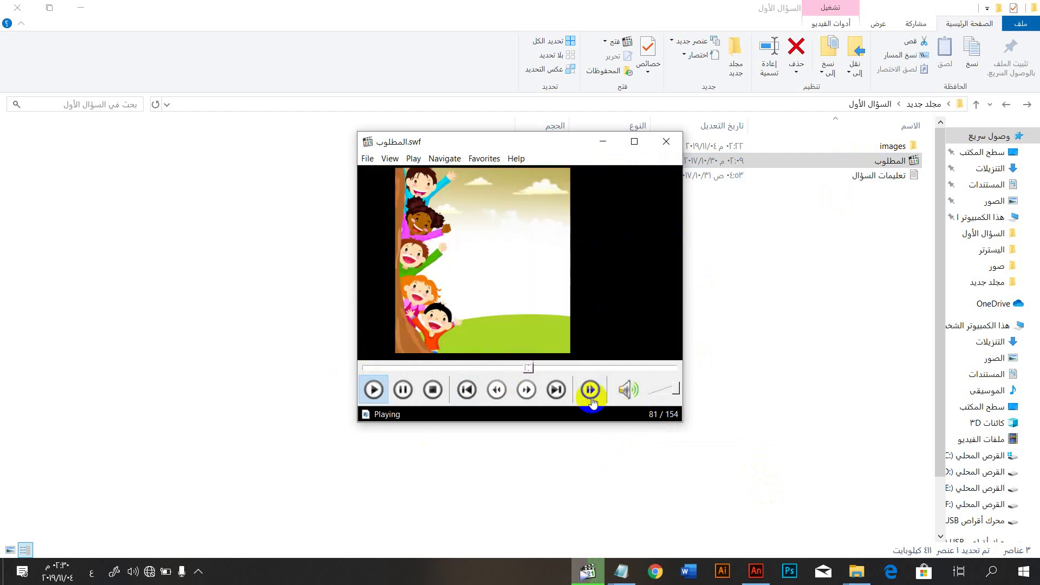
drag(548, 368, 276, 336)
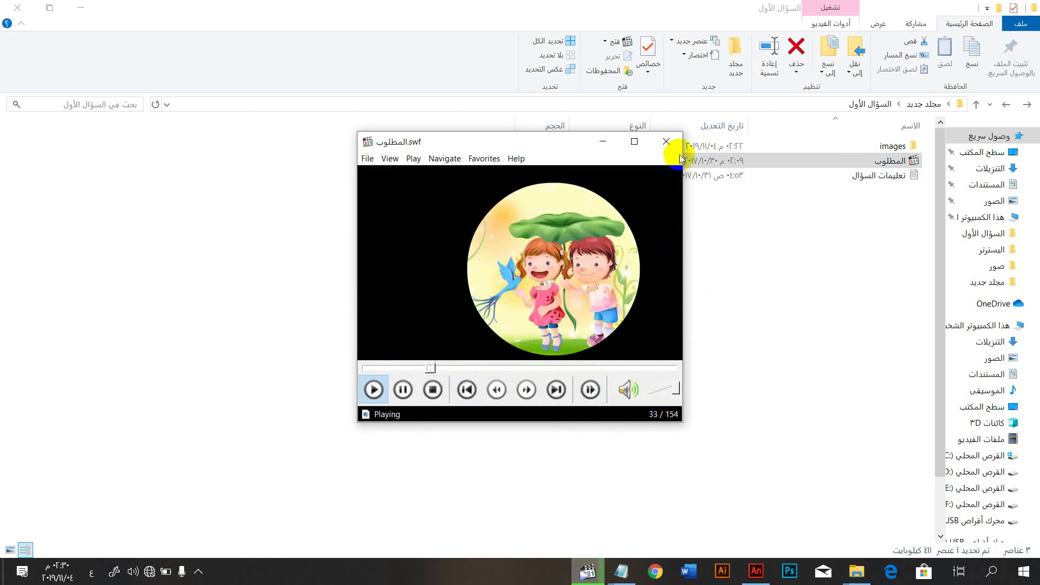
click(666, 141)
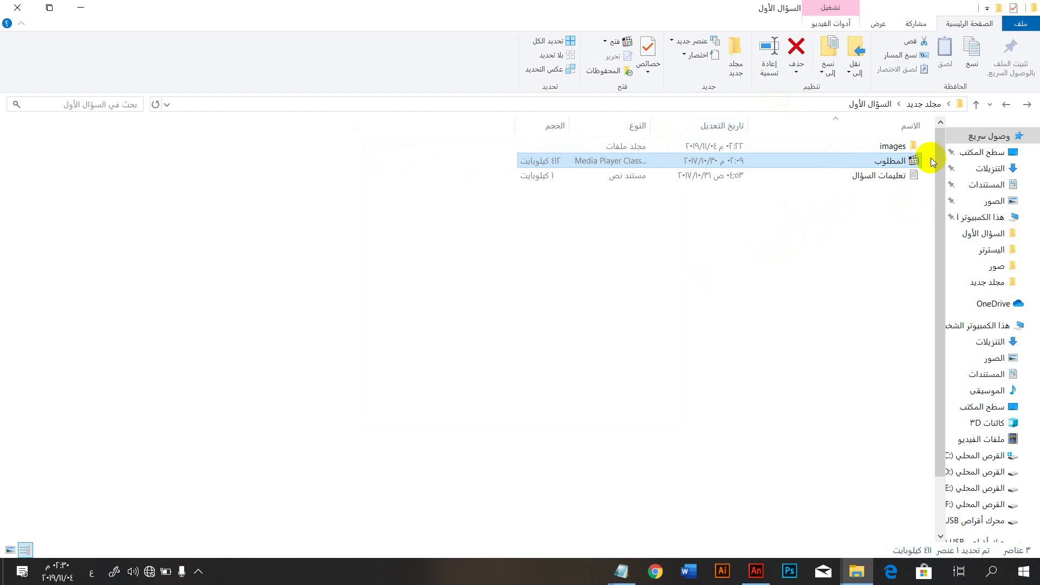
Step: Review the mask requirement in the instruction file تعليمات السؤال and switch back to Adobe Animate
double_click(903, 176)
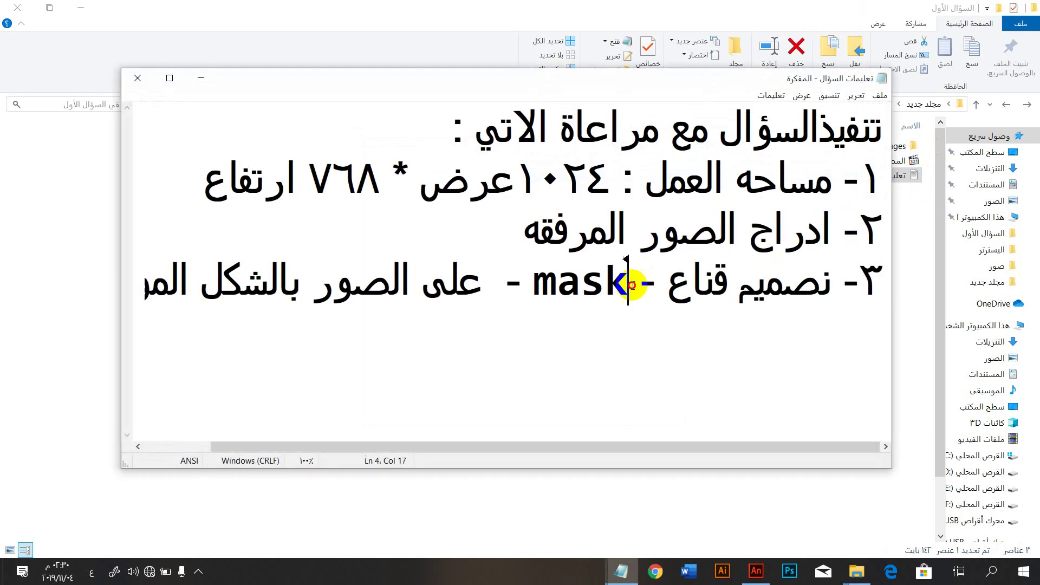
drag(628, 279, 677, 206)
click(667, 277)
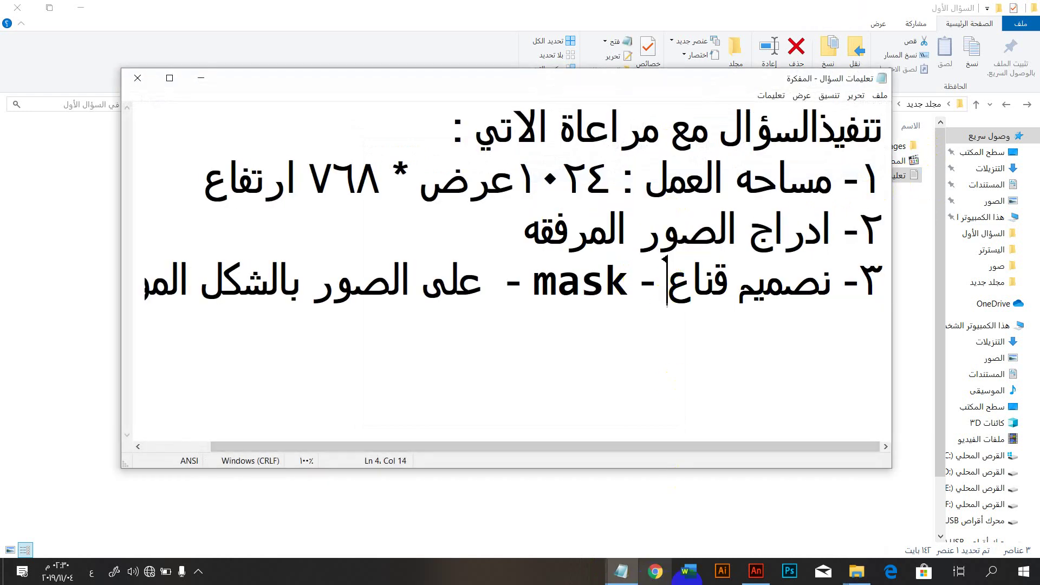
click(744, 574)
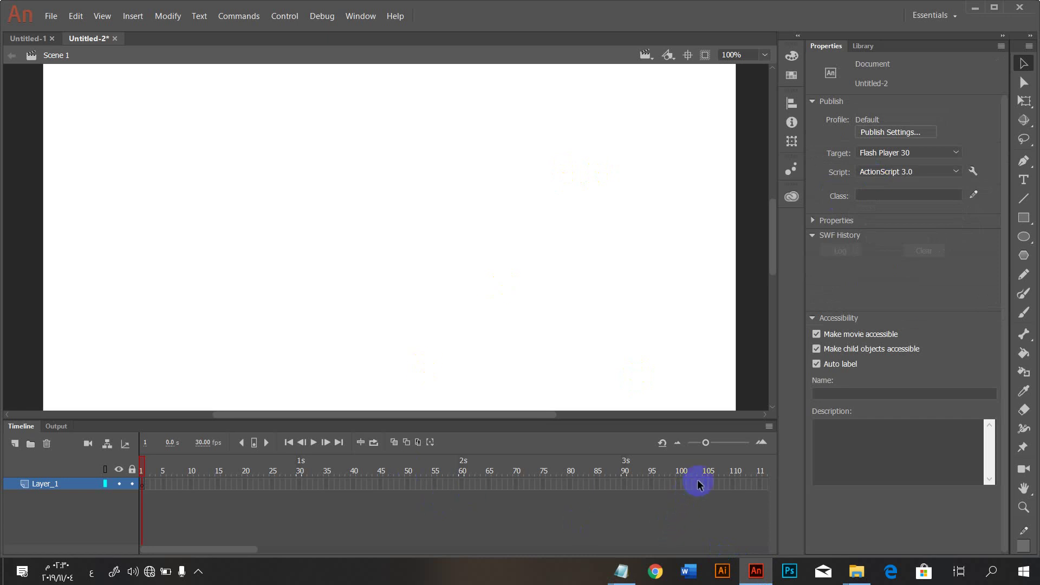
Step: Extend Layer_1 with a frame at frame 90, enlarge the timeline area and select that last frame
right_click(624, 483)
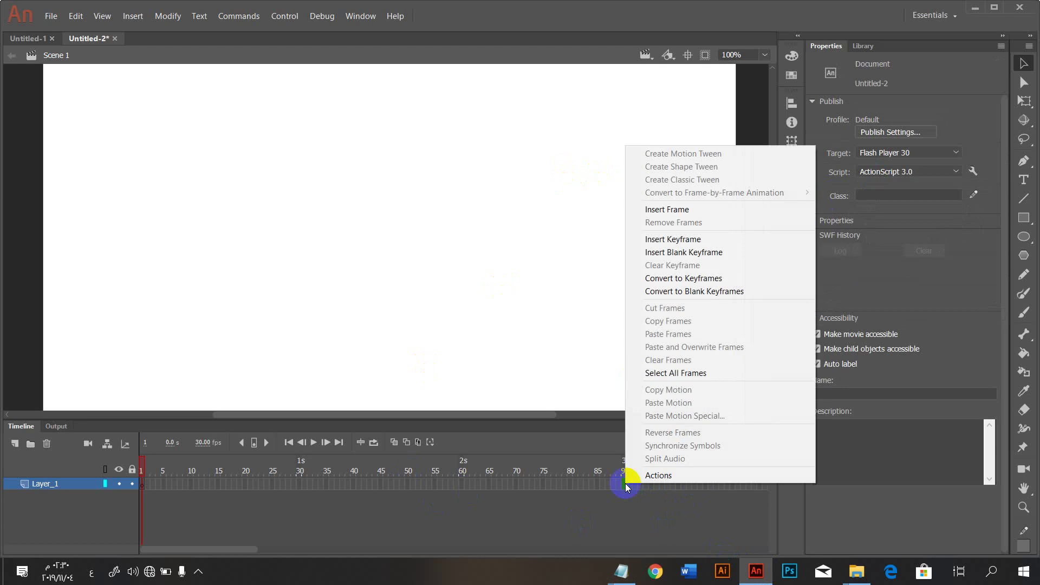
click(667, 210)
click(395, 494)
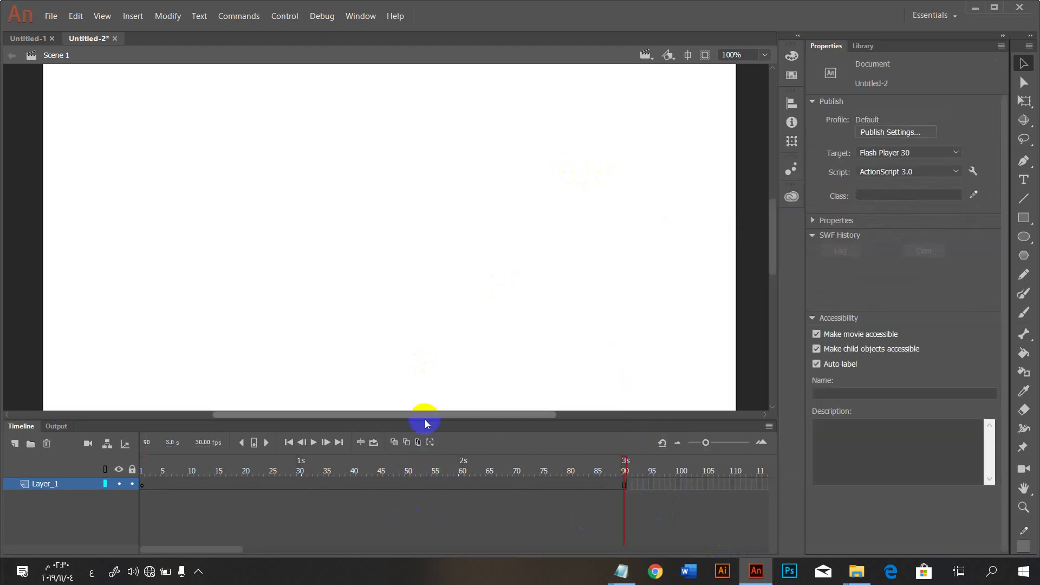
drag(424, 418, 428, 288)
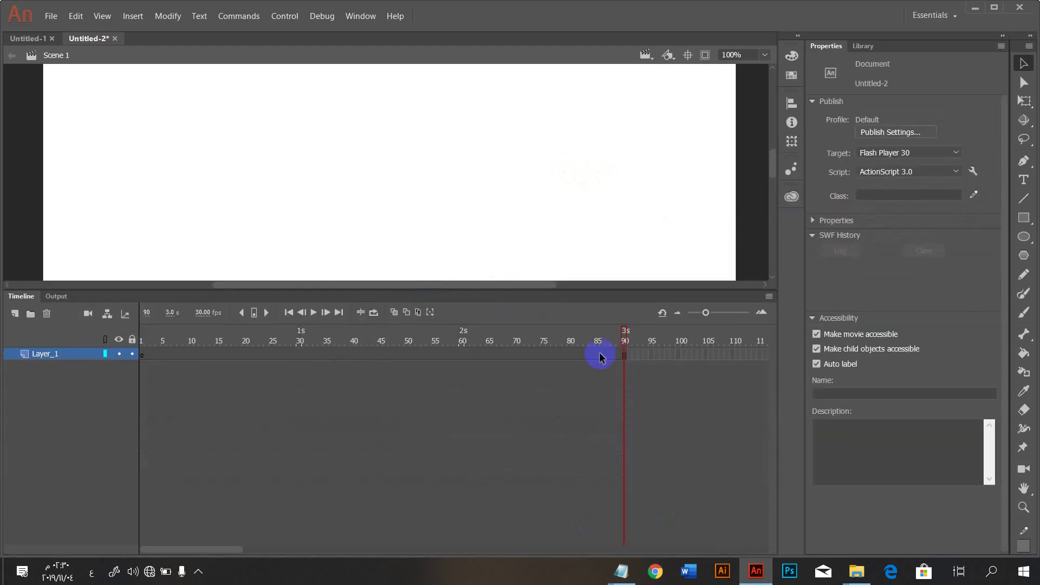
click(624, 355)
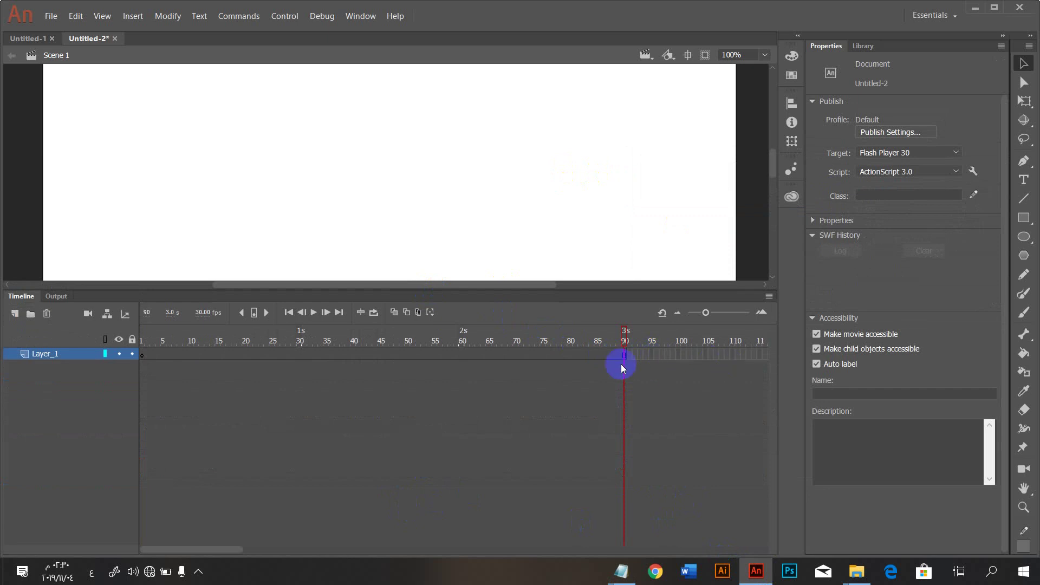
Step: Convert Layer_1's frame span to a custom frame-by-frame animation with a keyframe every 30 frames
right_click(407, 355)
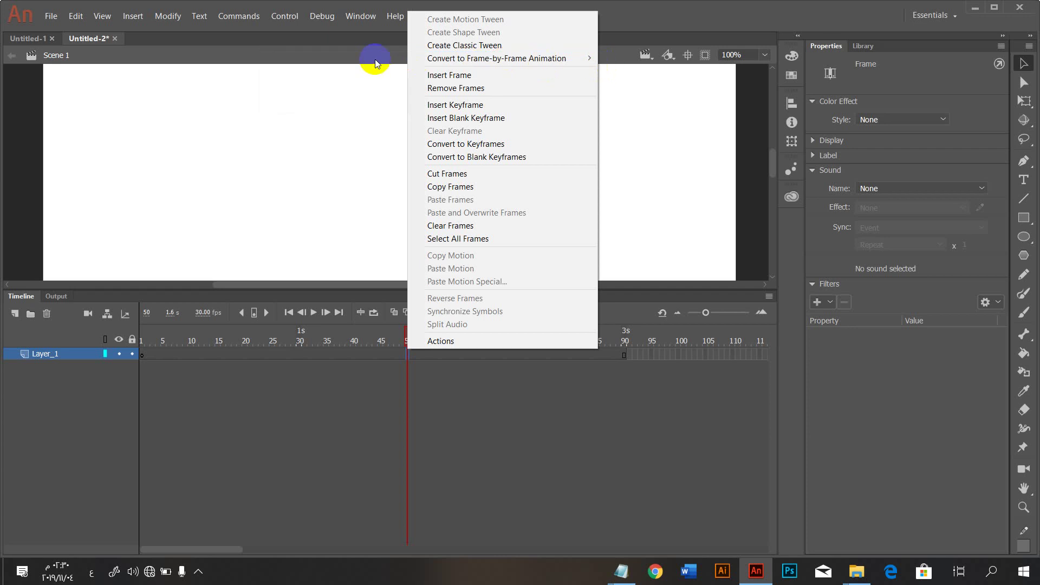
mouse_move(448, 66)
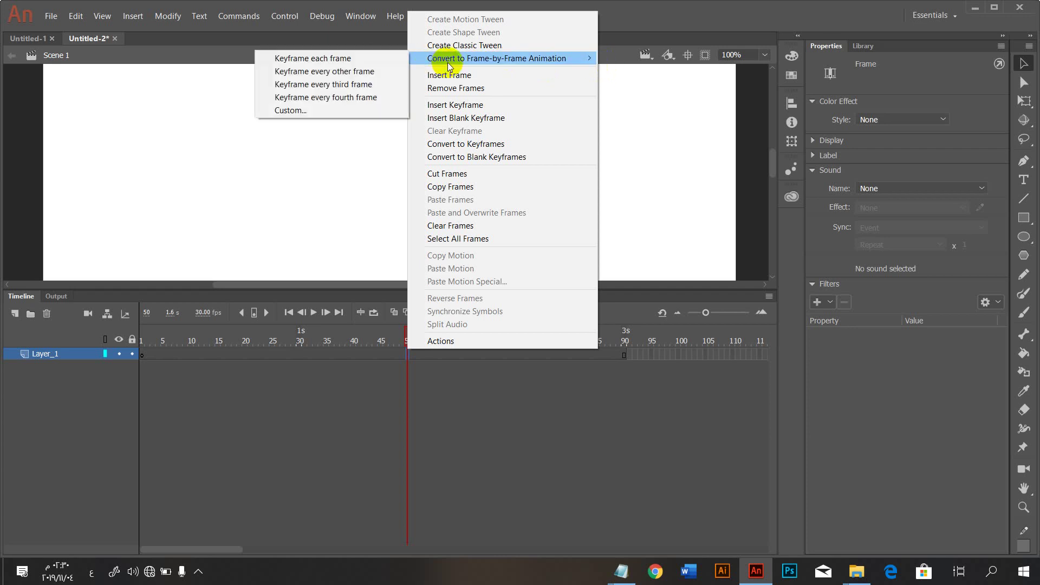
click(313, 110)
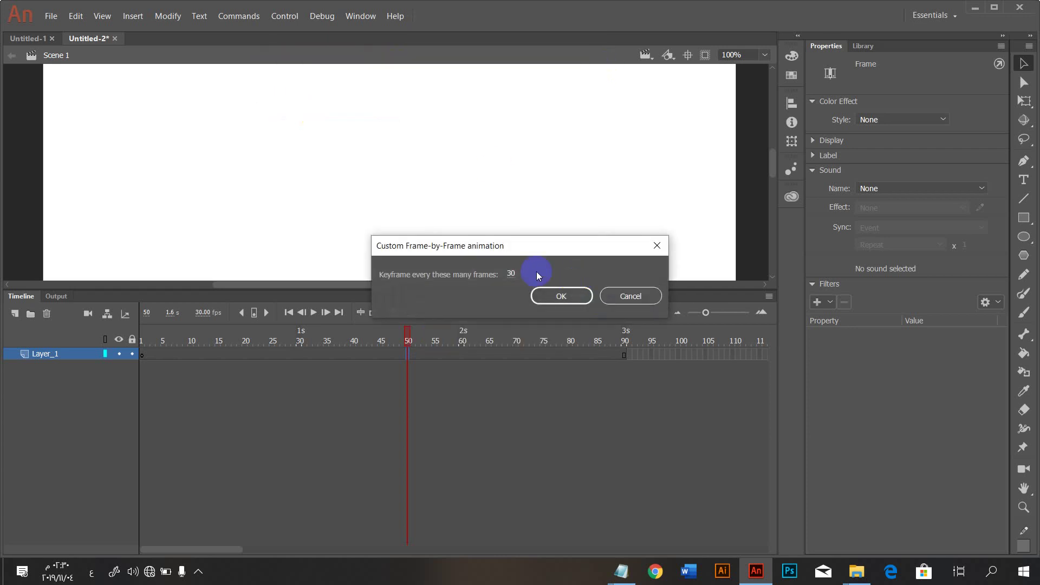
click(542, 294)
click(505, 355)
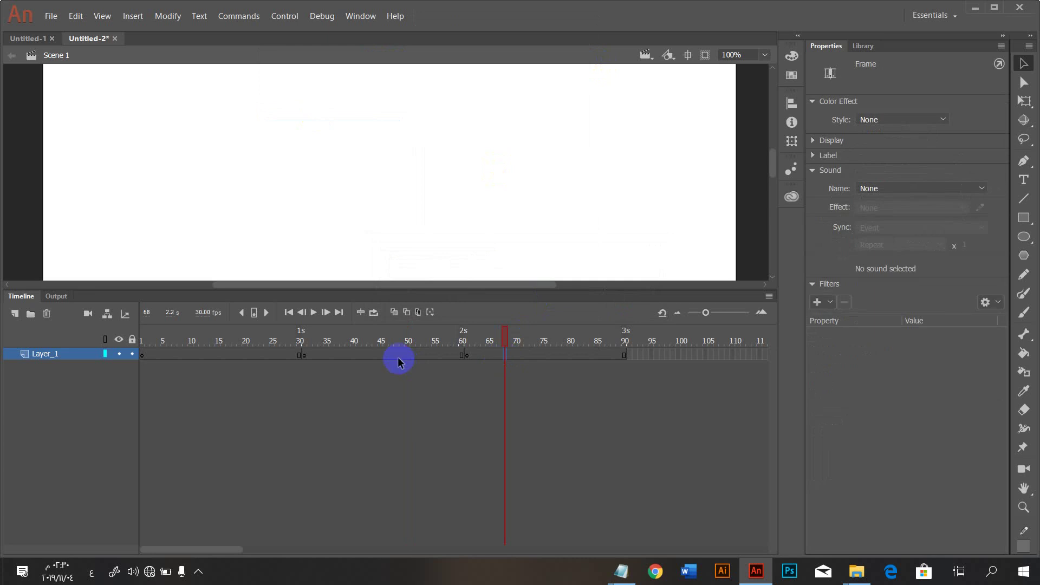
click(397, 356)
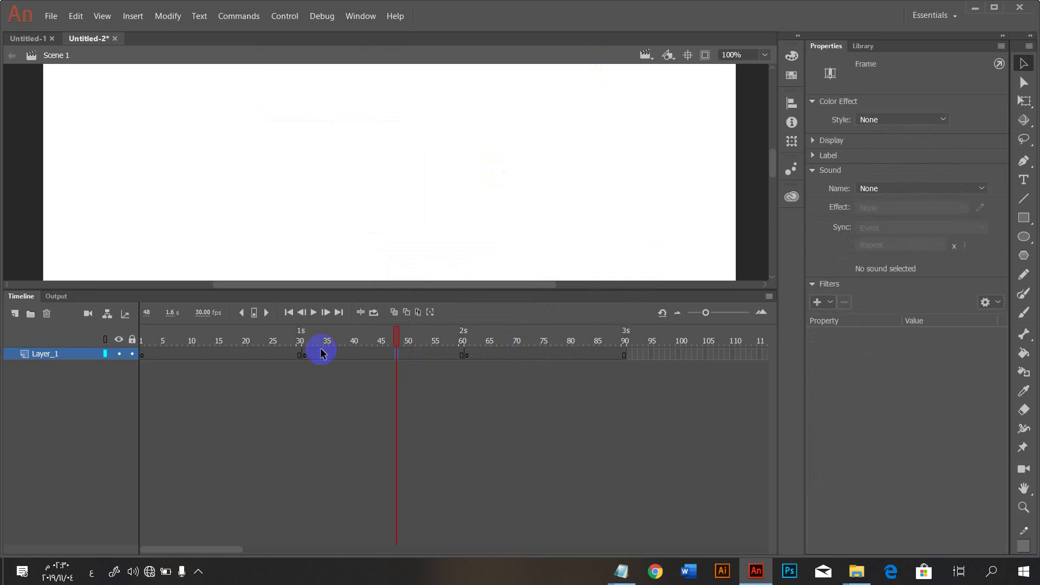
click(476, 365)
click(493, 355)
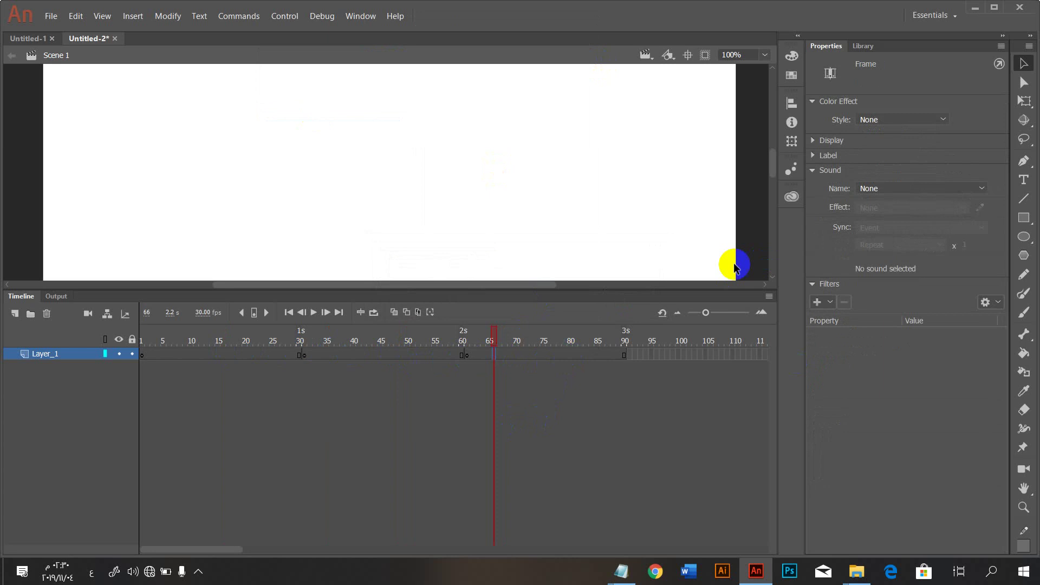
Step: Open the library and place img1.jpg on the stage in Layer_1's first frame span
click(347, 14)
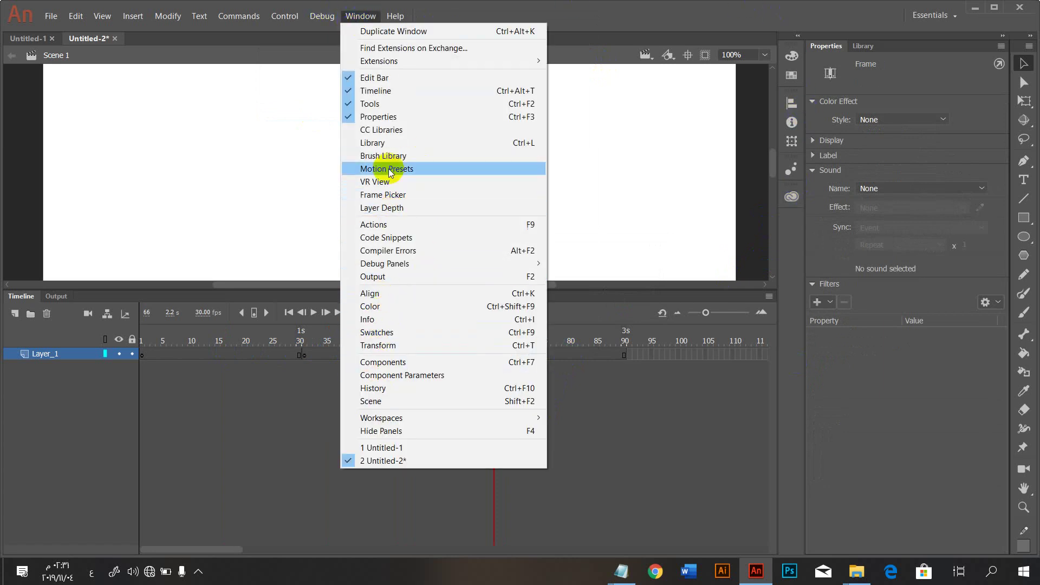
click(393, 143)
click(862, 199)
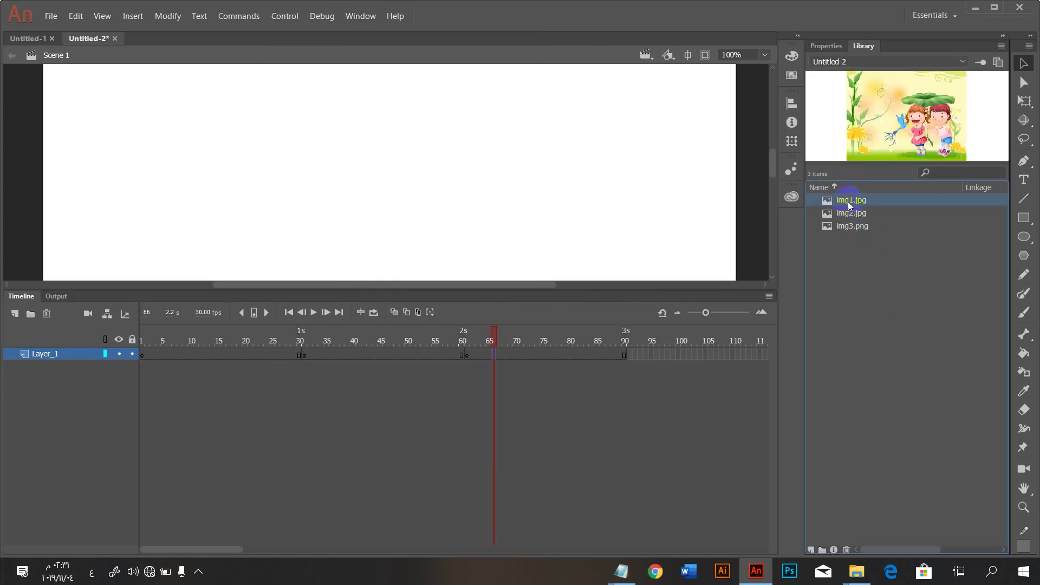
click(261, 355)
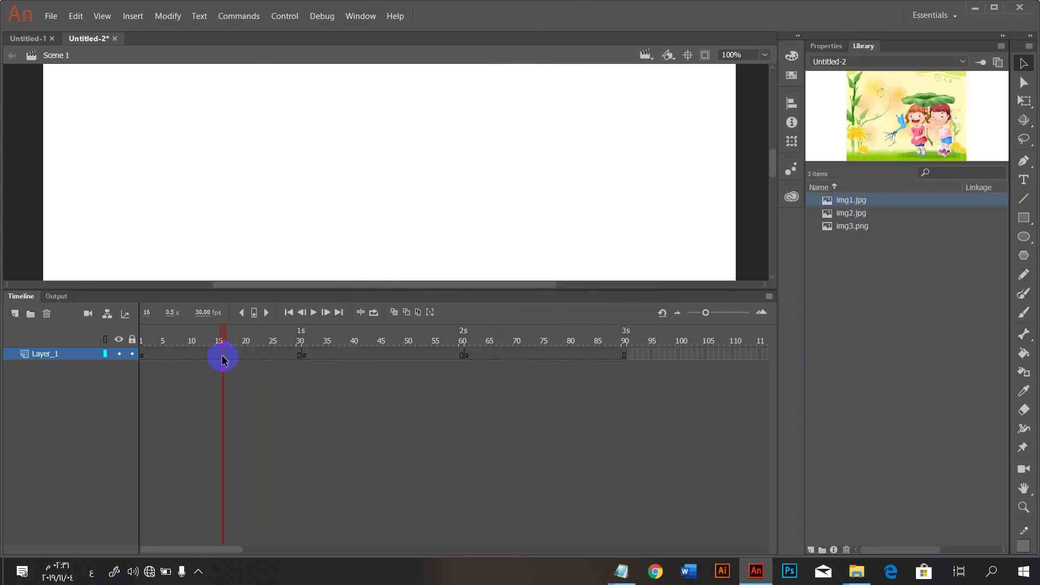
drag(222, 359, 253, 360)
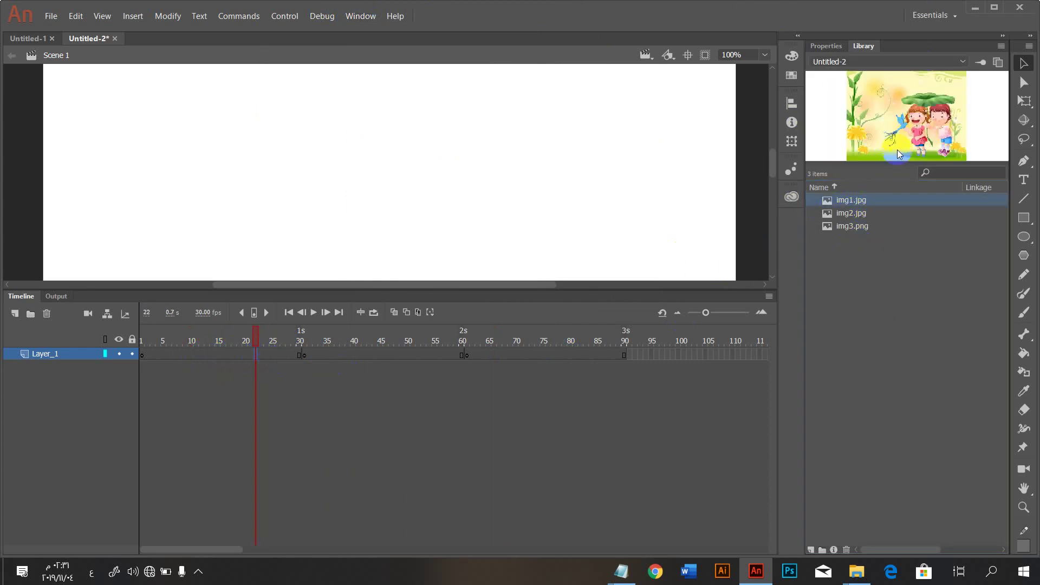
drag(493, 120, 539, 156)
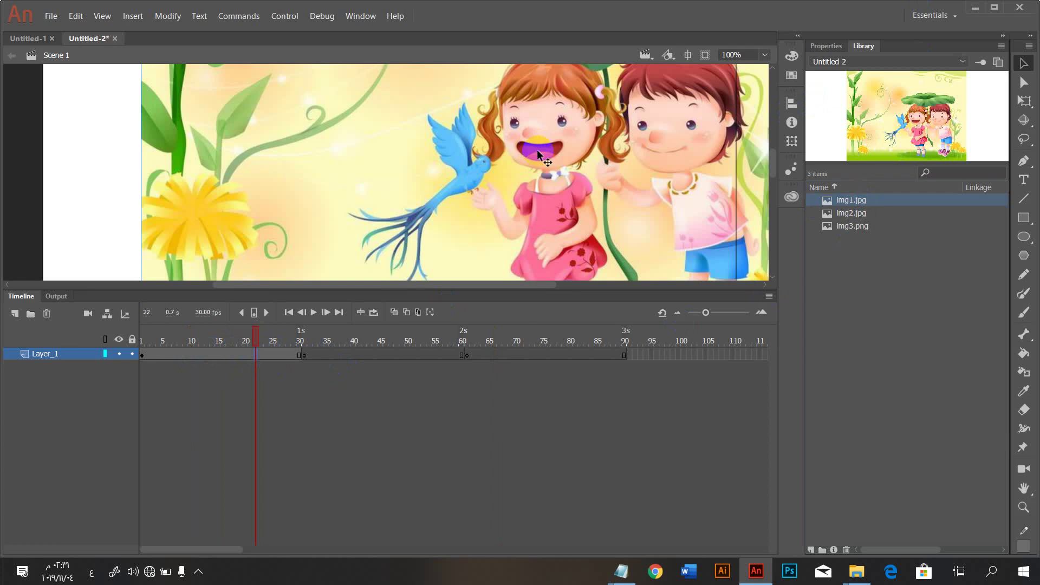
Step: Place img2.jpg on the stage in Layer_1's second frame span and img3.png in its third
click(355, 357)
drag(849, 219, 383, 209)
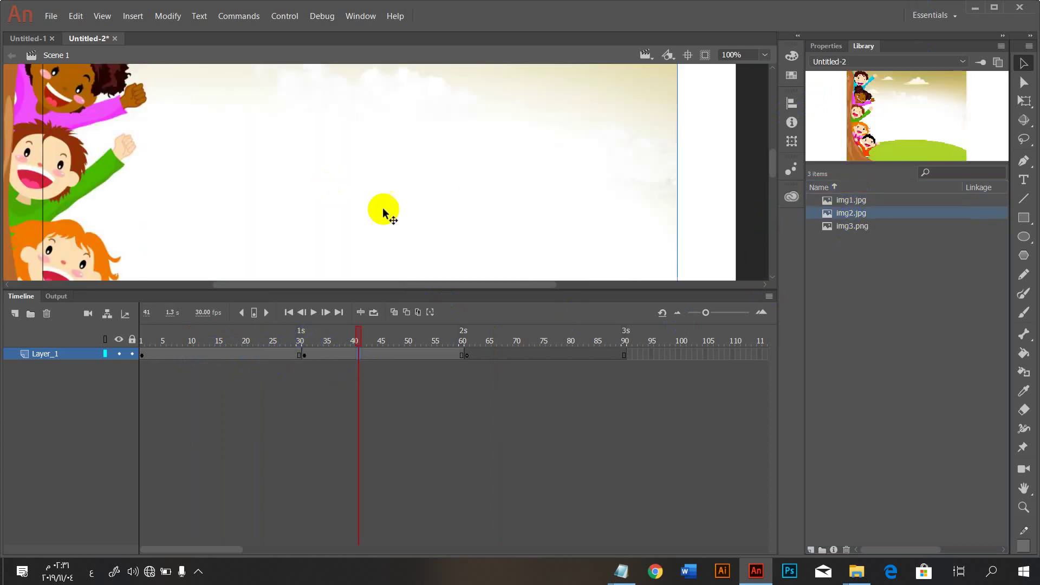
click(526, 355)
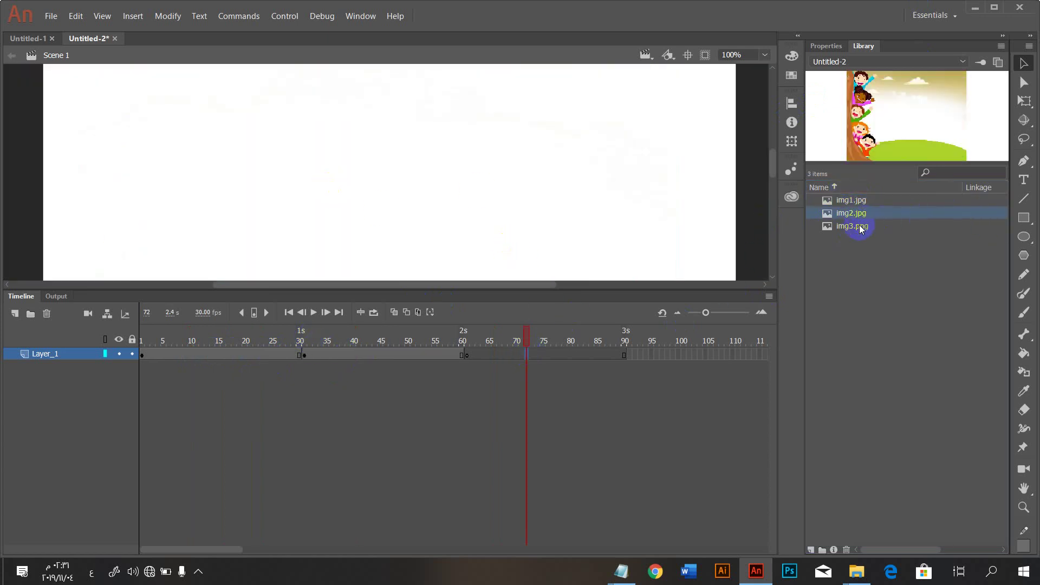
drag(860, 225, 347, 144)
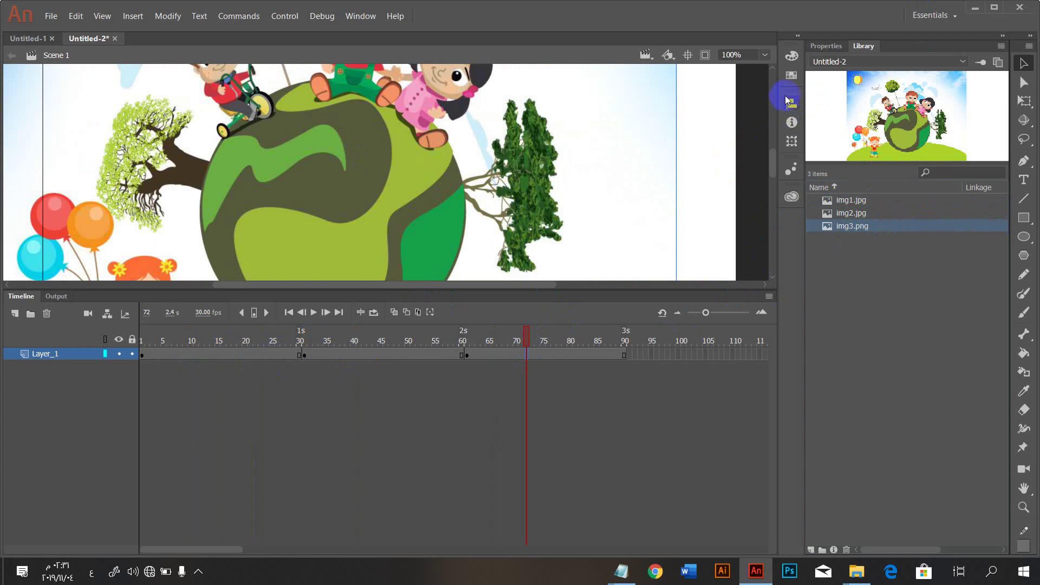
Step: Centre img3.png in the third span and img2.jpg in the second span horizontally and vertically on the stage
click(791, 103)
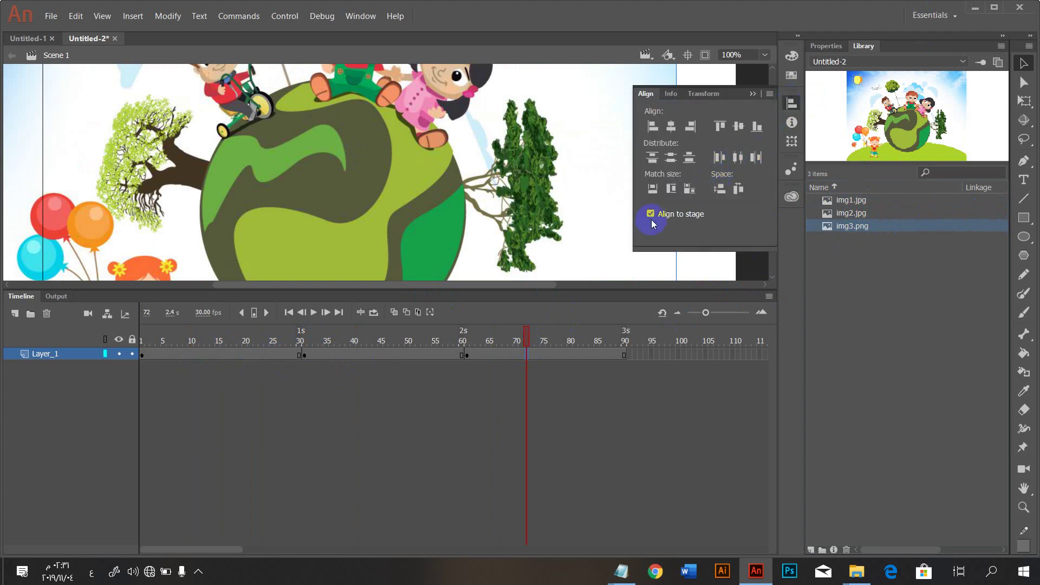
click(738, 157)
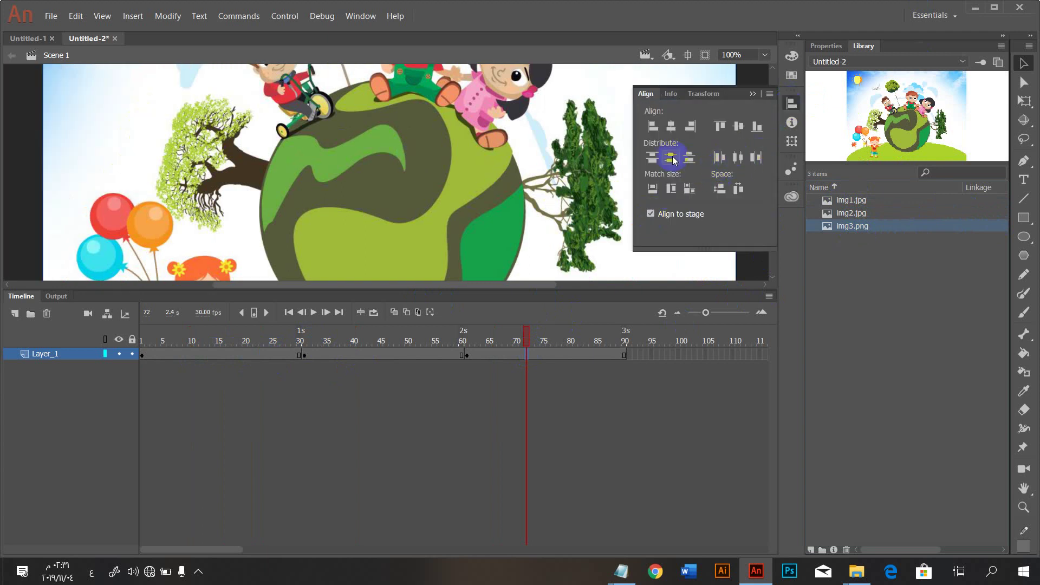
scroll(531, 271, up, 3)
click(413, 355)
click(761, 125)
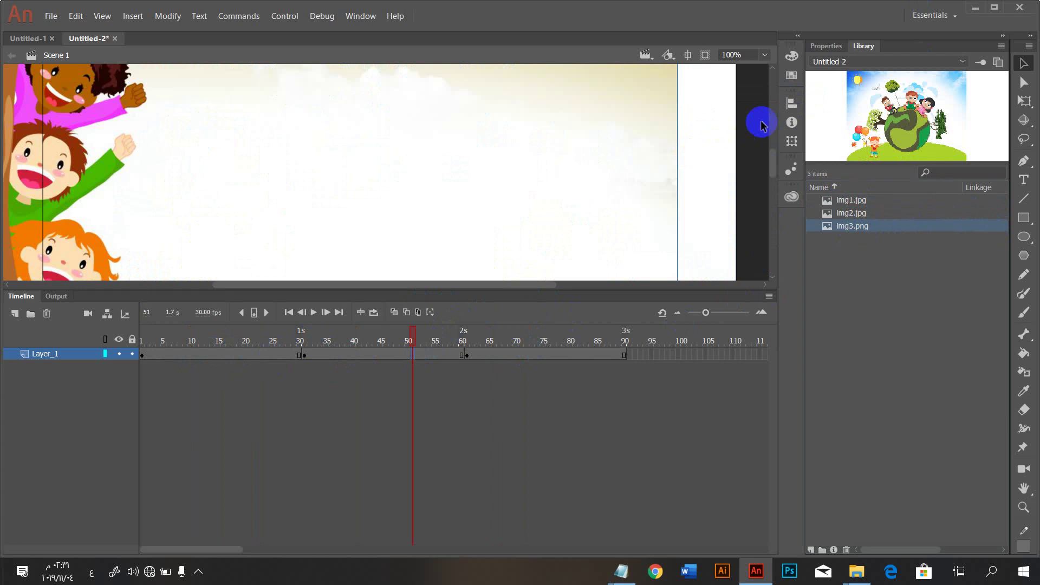
click(791, 102)
click(720, 190)
click(692, 162)
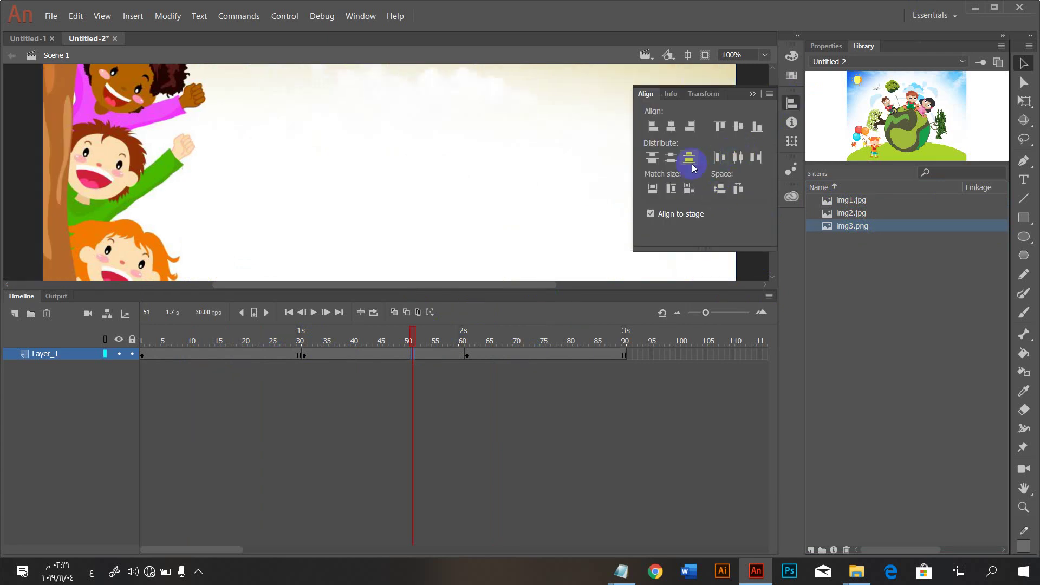
click(671, 162)
Step: Centre img1.jpg in the first frame span horizontally and vertically on the stage
click(242, 324)
click(205, 356)
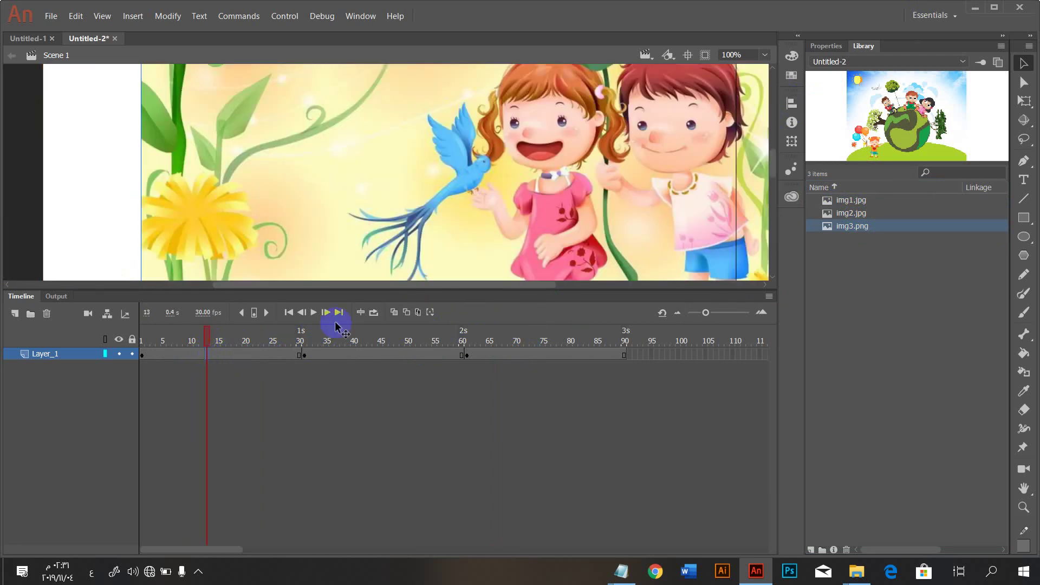
click(792, 104)
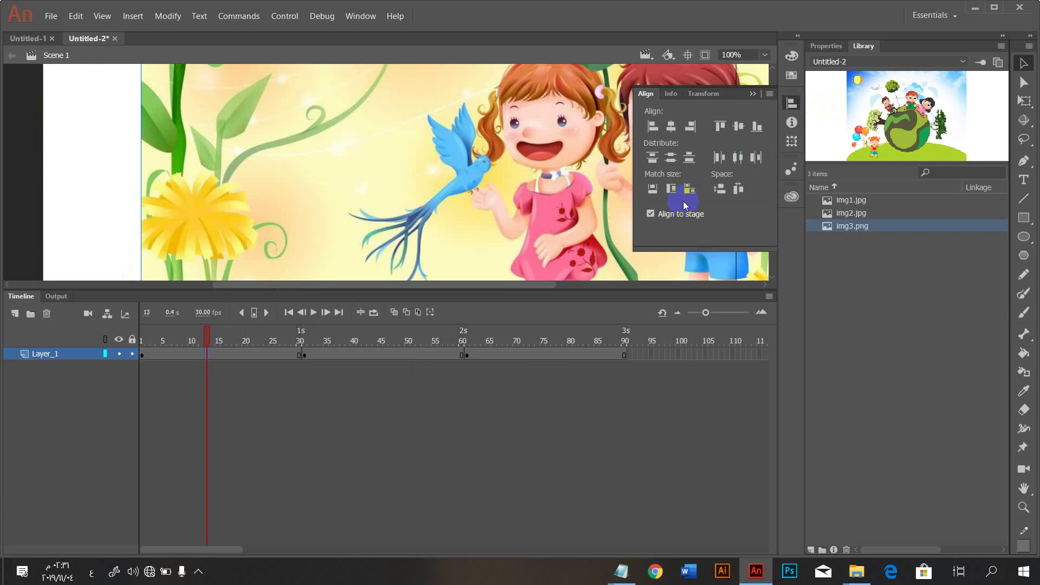
click(737, 159)
click(672, 157)
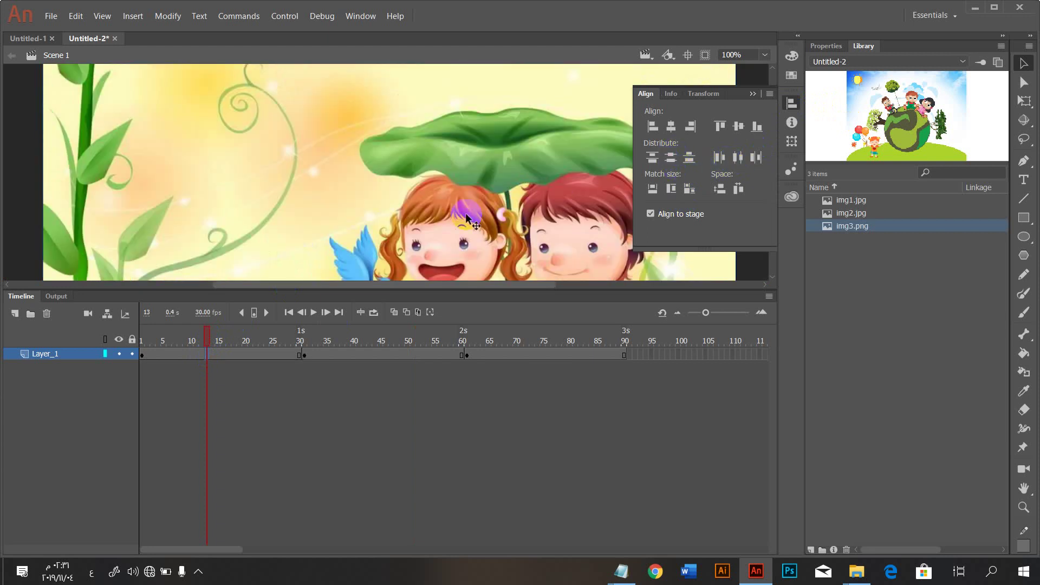
click(792, 103)
click(765, 55)
click(741, 128)
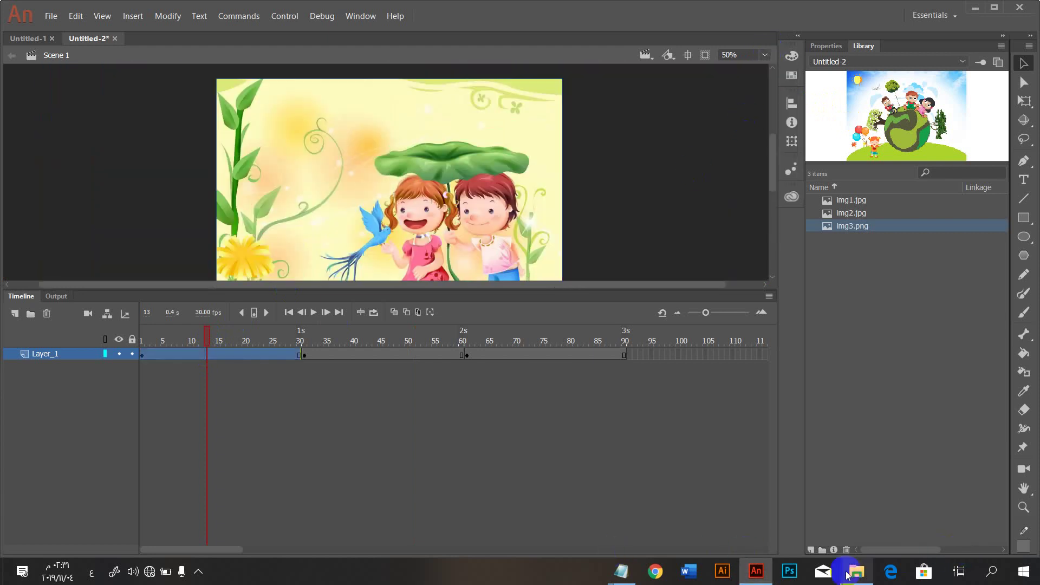
Step: Switch to File Explorer, replay the reference animation المطلوب, close the player and return to Adobe Animate
mouse_move(844, 576)
click(814, 477)
double_click(883, 161)
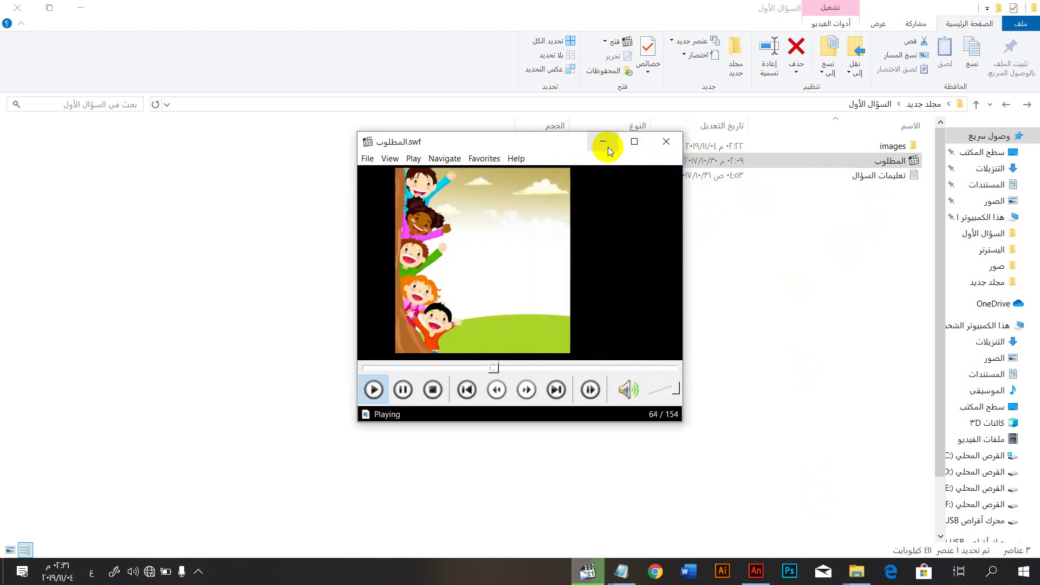
click(667, 145)
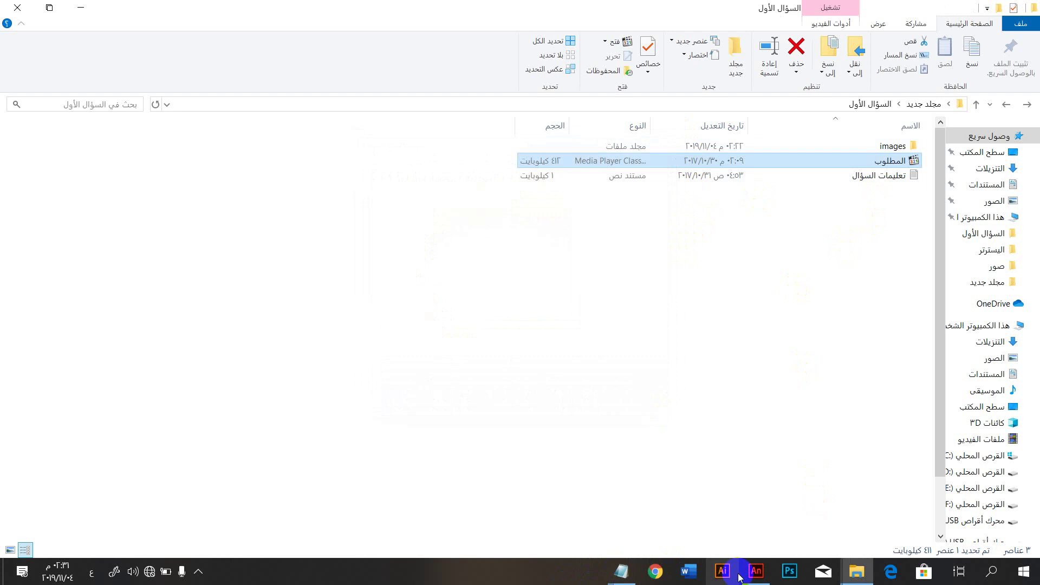
click(756, 573)
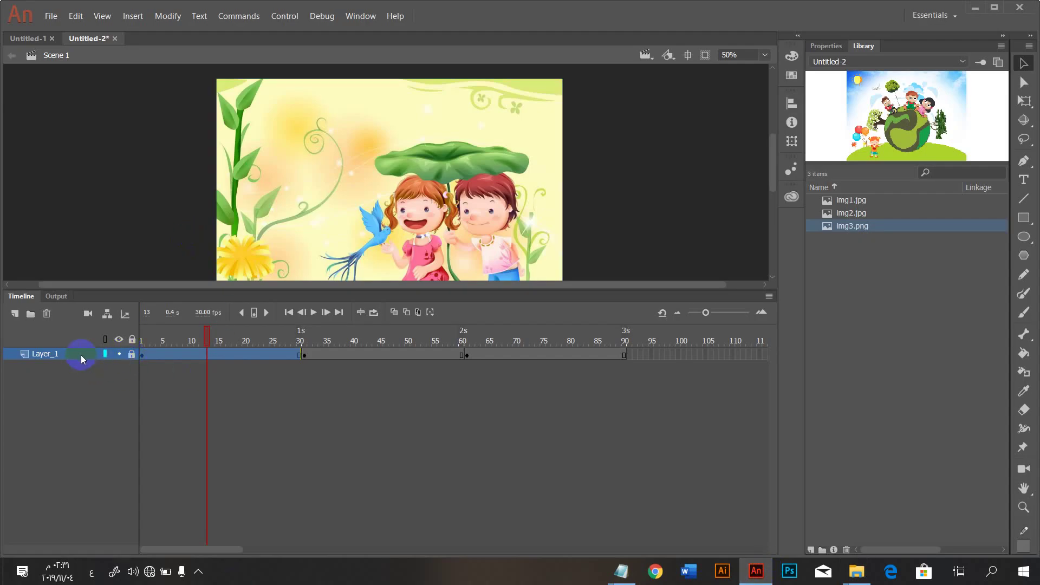
Step: With Layer_1 locked, add a new layer above it and draw a large black circle over the first image
click(16, 314)
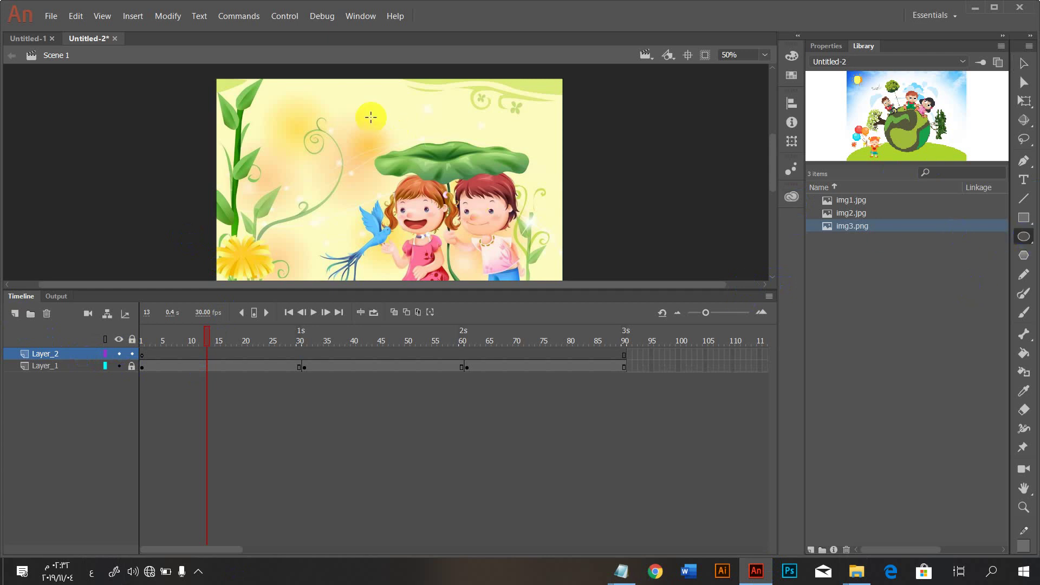
drag(343, 124, 503, 282)
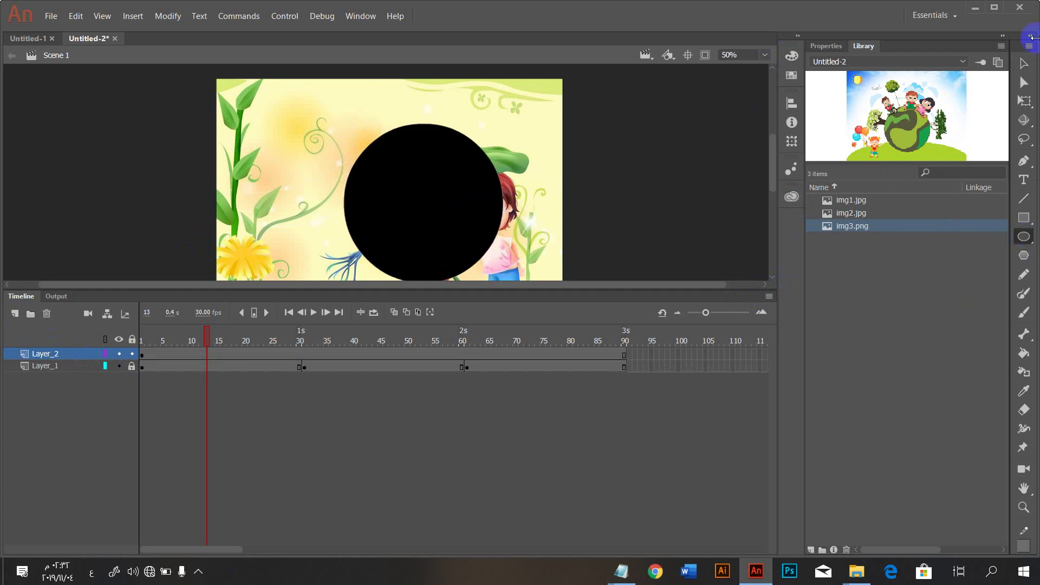
click(1024, 63)
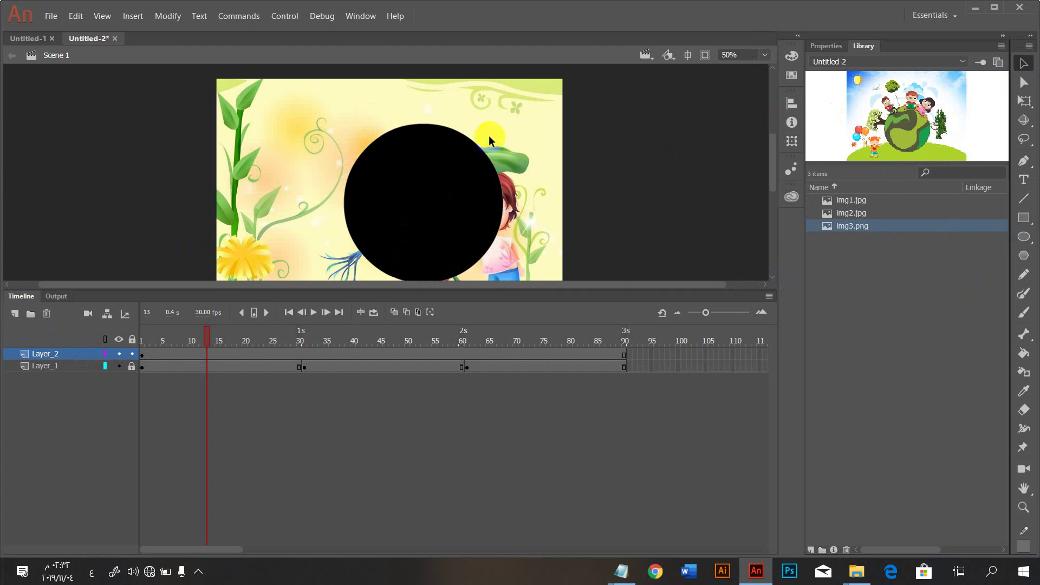
Step: Select the black circle on Layer_2 and centre it horizontally and vertically on the stage
click(454, 127)
right_click(448, 126)
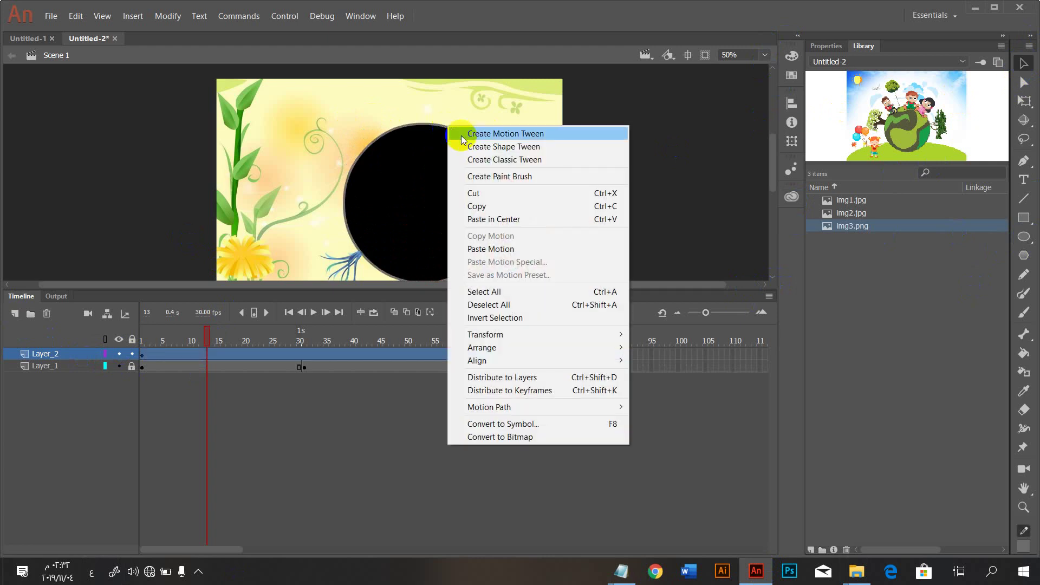
click(462, 193)
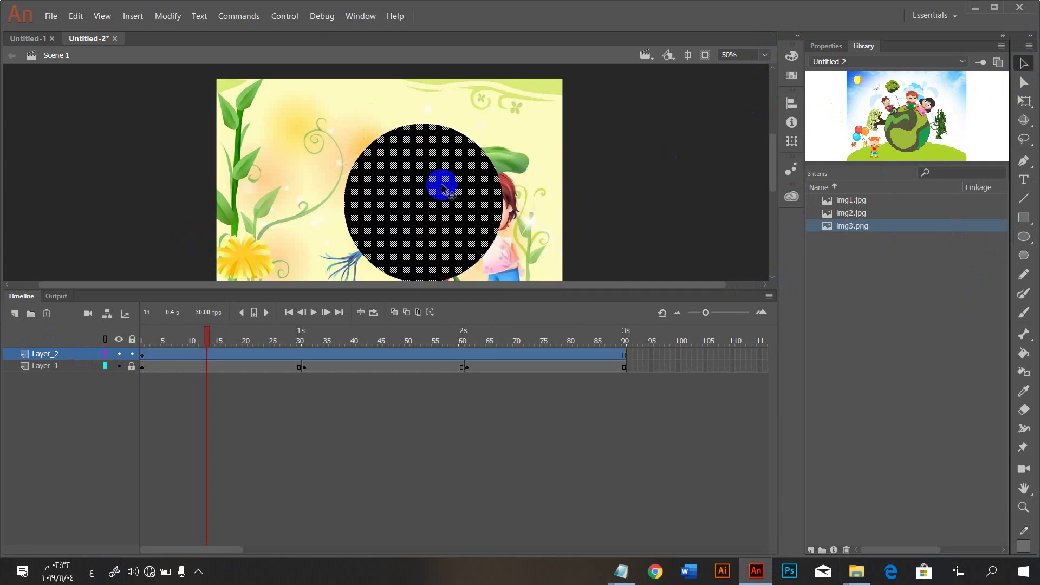
click(792, 103)
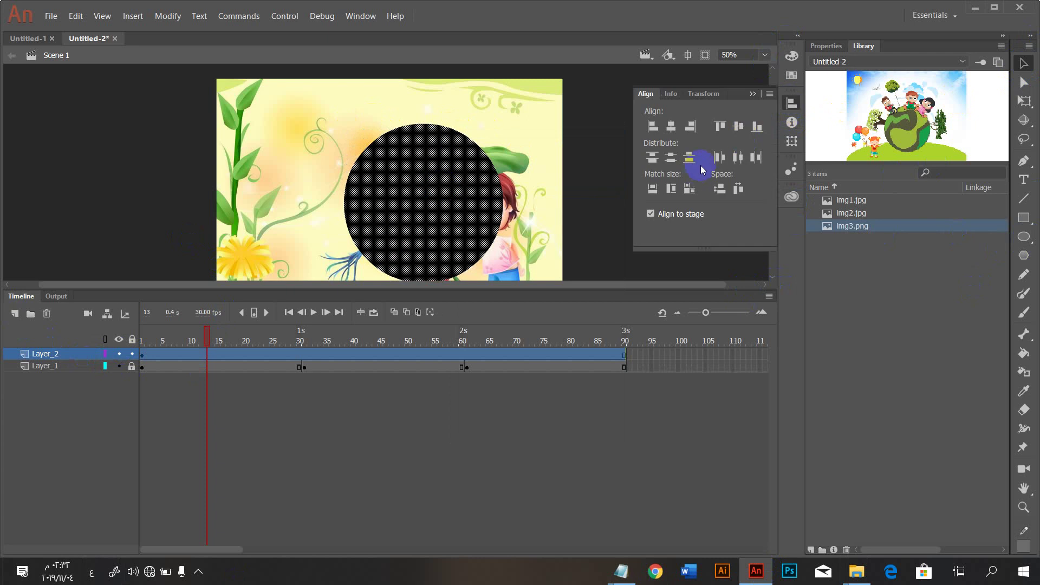
click(740, 157)
click(670, 157)
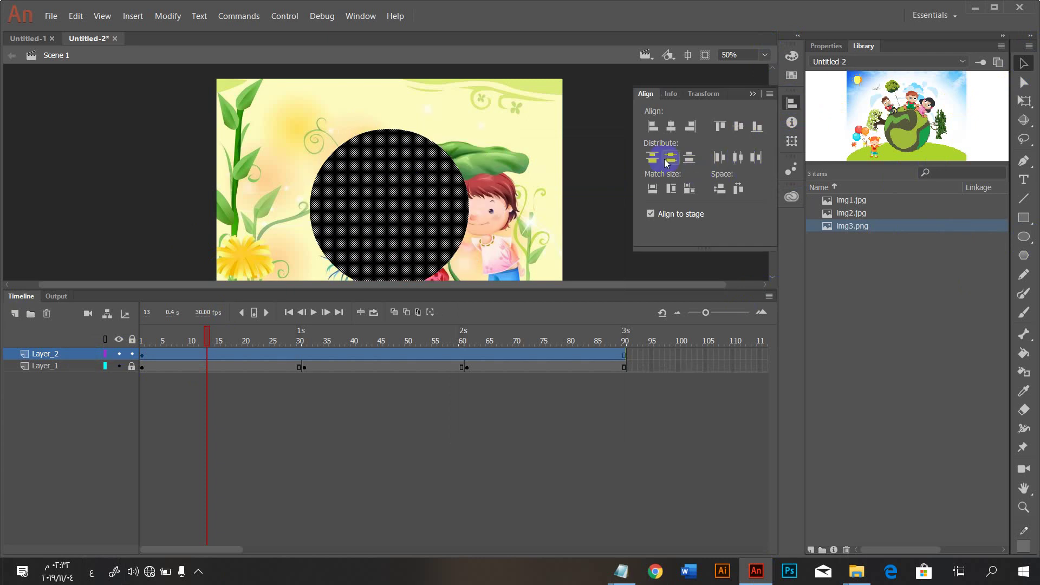
Step: Move the black circle on Layer_2 away from the stage centre, over the children on the right of the first image
click(281, 432)
click(298, 369)
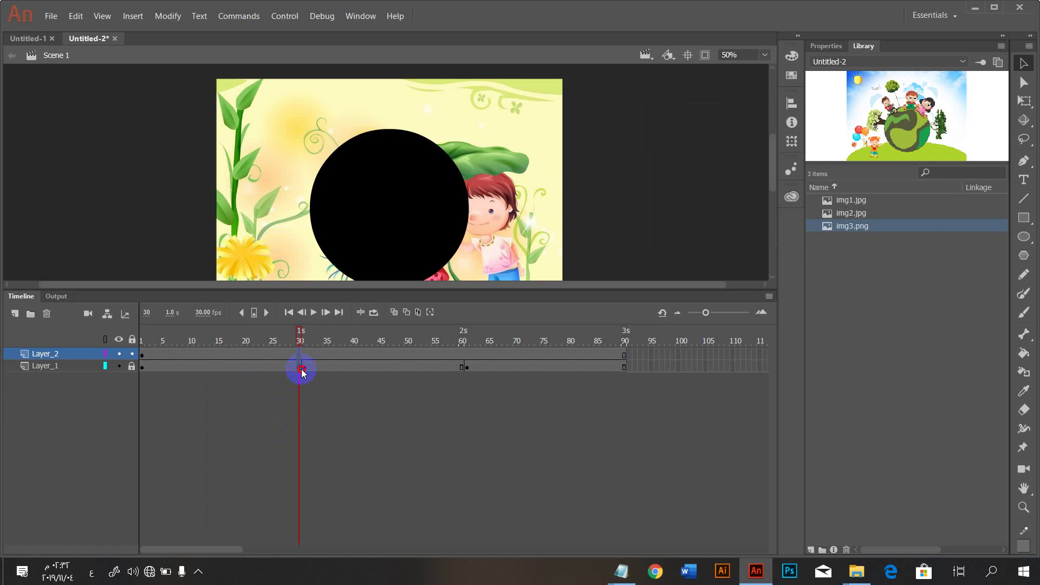
click(302, 371)
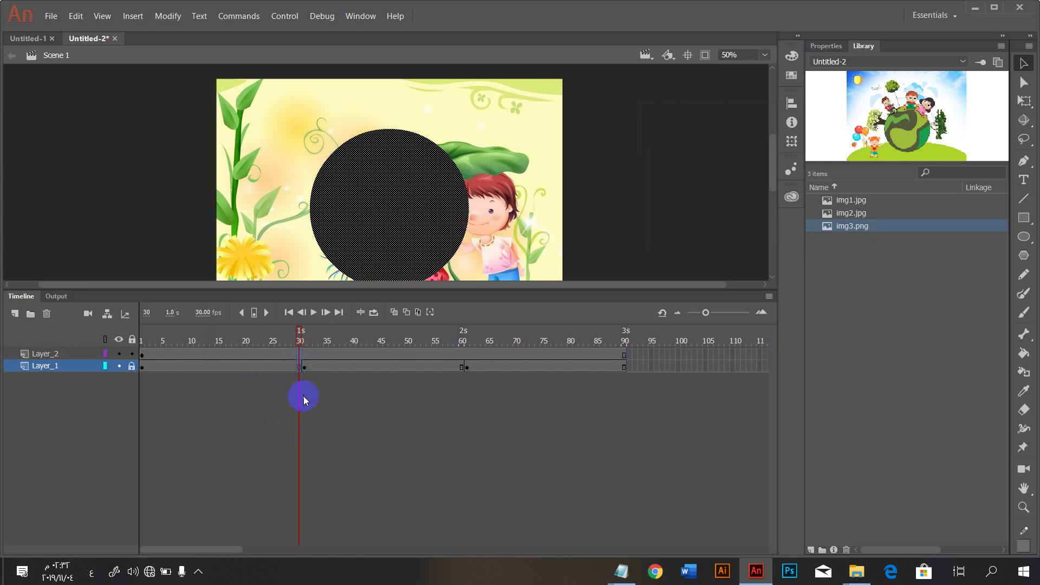
click(239, 404)
drag(153, 351, 301, 354)
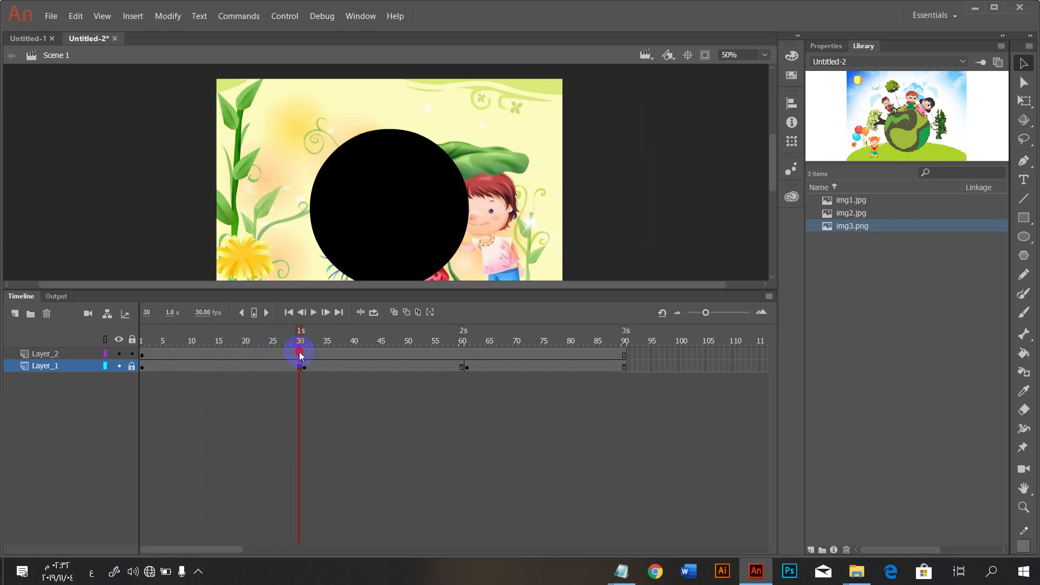
mouse_move(360, 249)
mouse_down()
mouse_move(407, 214)
mouse_move(437, 226)
mouse_move(438, 239)
mouse_up()
Step: Insert a keyframe on Layer_2 at frame 31, where the second image starts
click(324, 355)
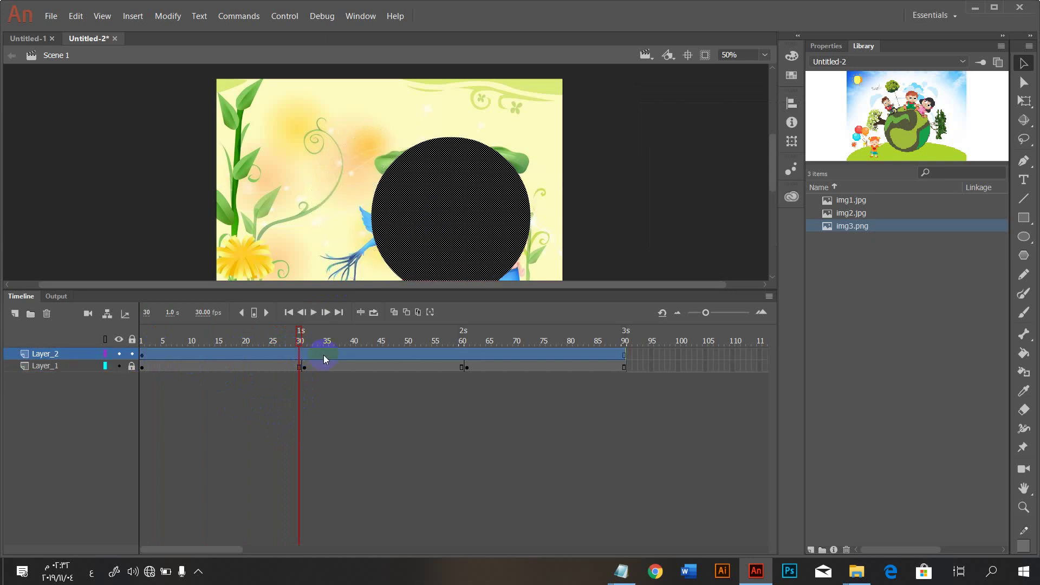
click(258, 440)
click(313, 355)
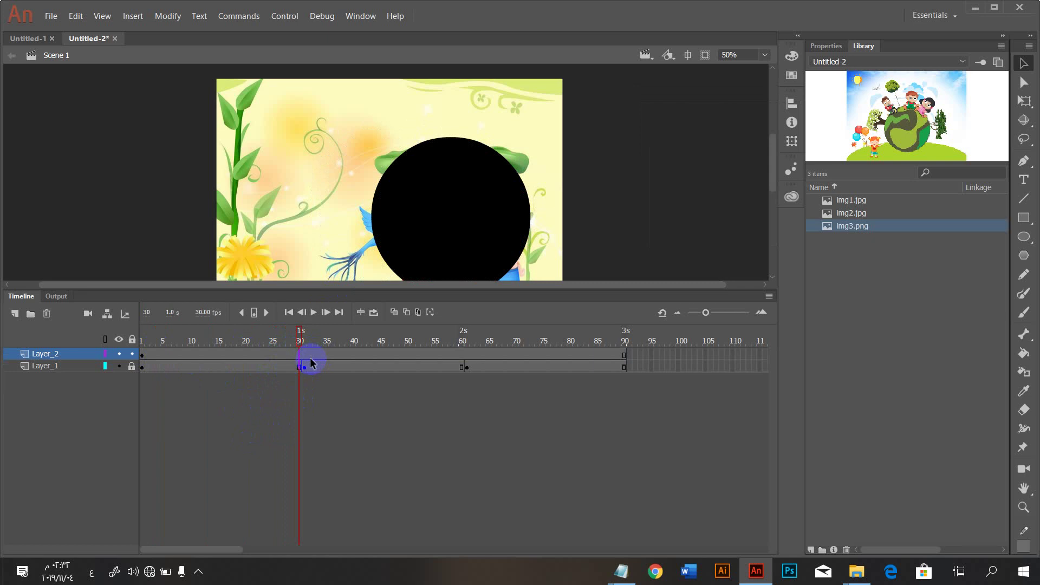
right_click(310, 357)
click(269, 401)
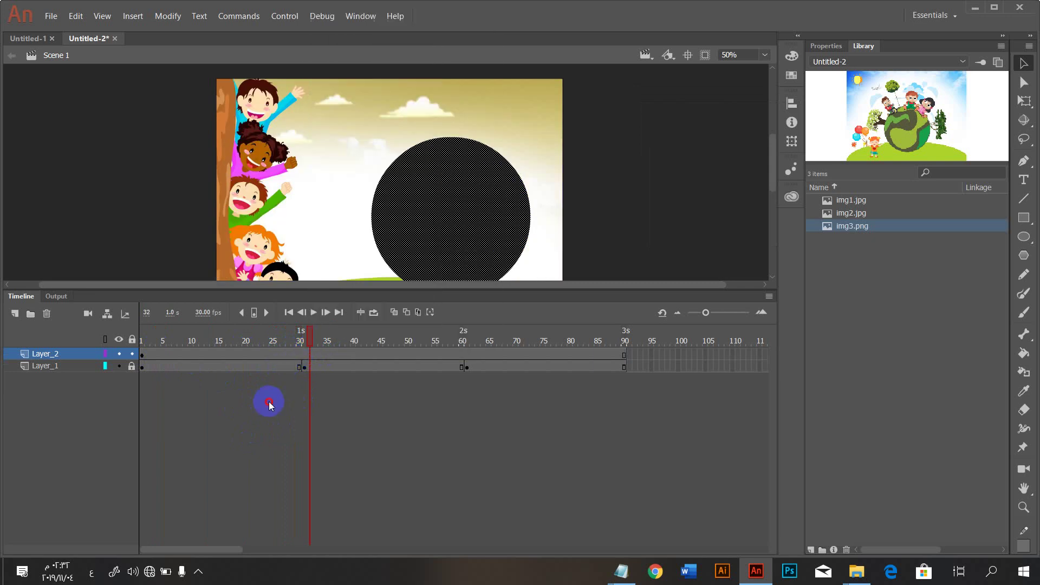
click(355, 356)
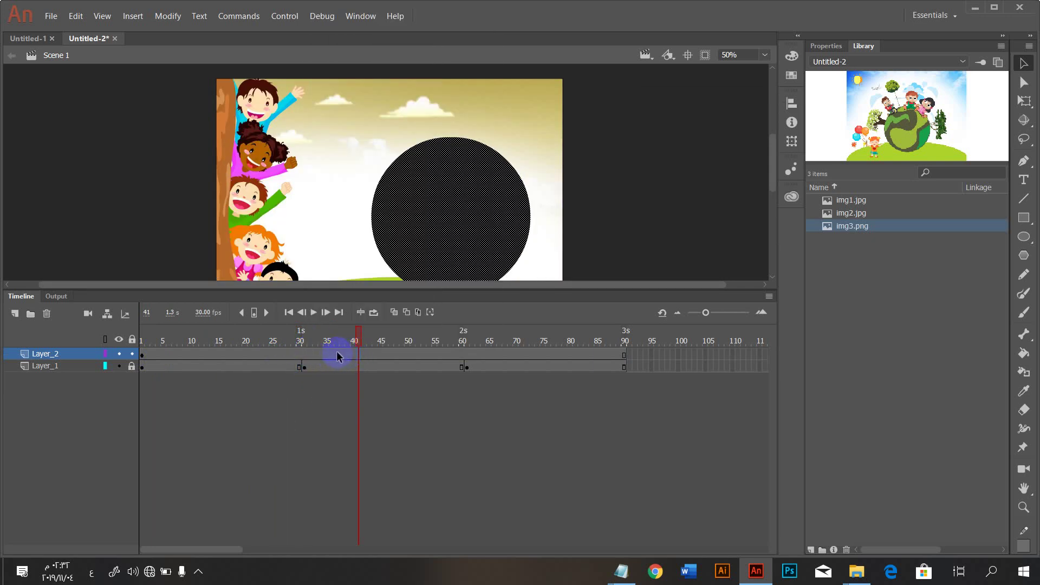
click(336, 355)
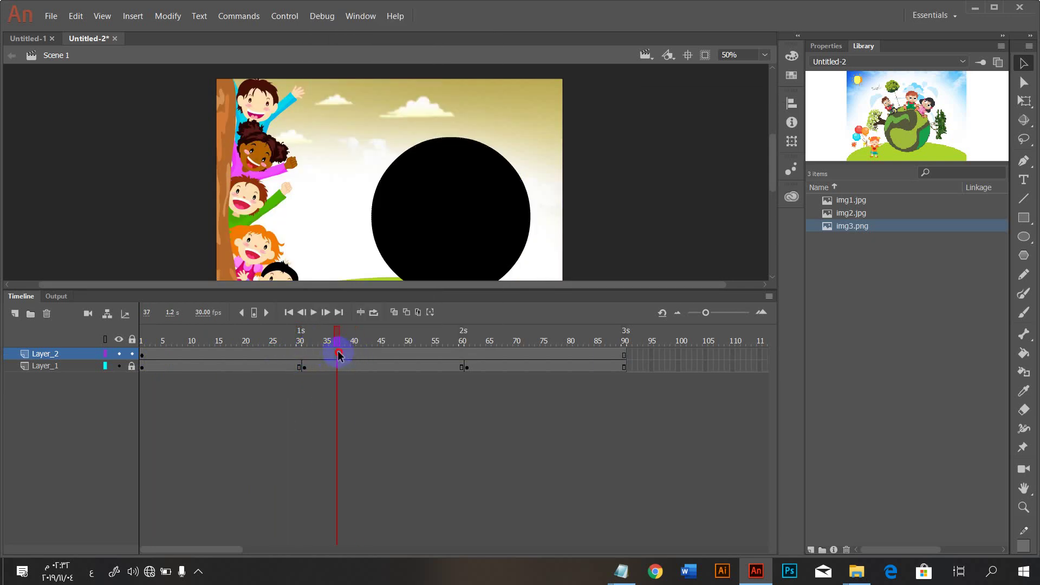
click(304, 356)
right_click(304, 353)
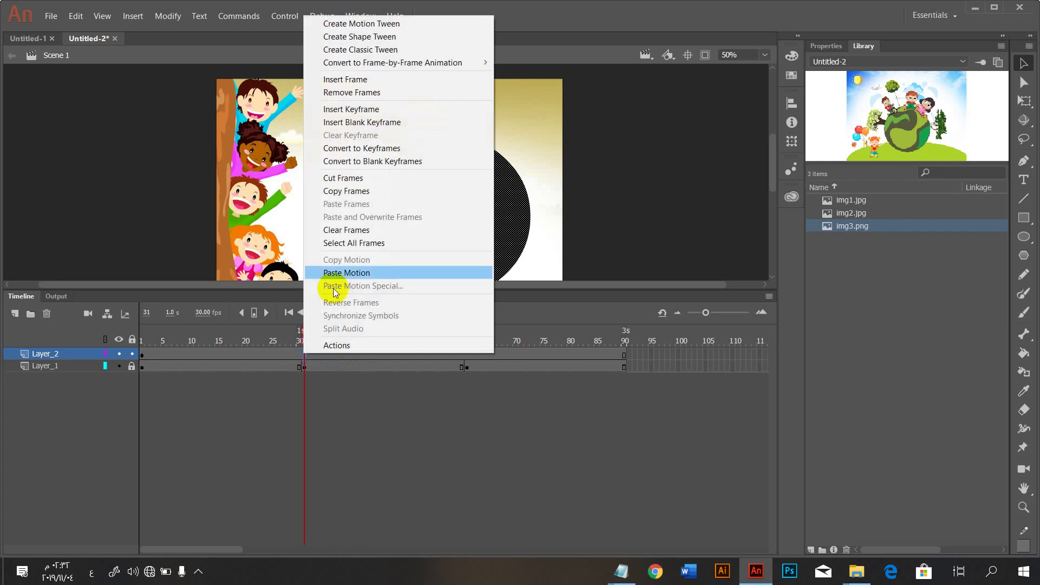
click(373, 109)
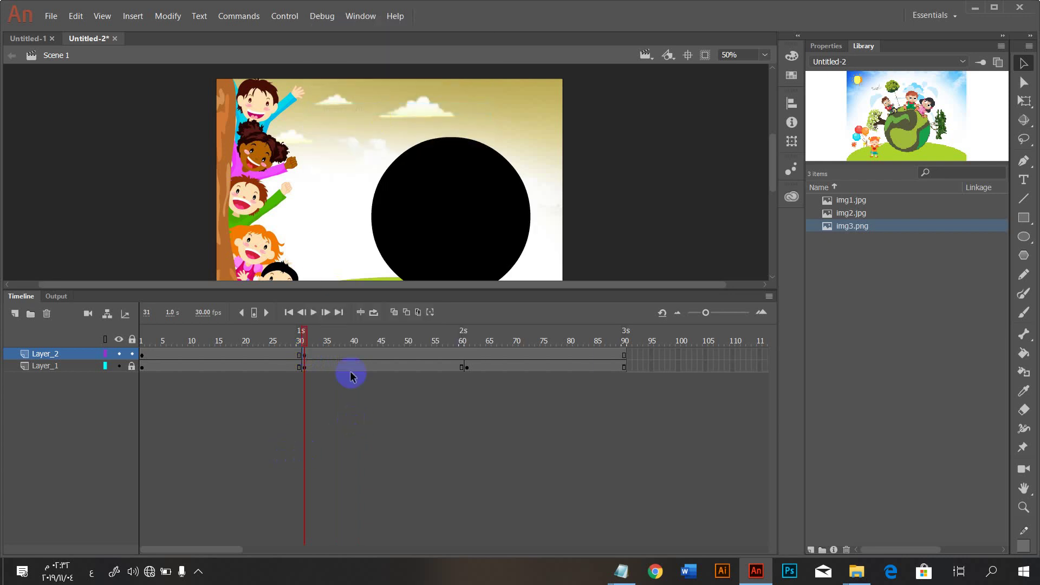
Step: Insert a blank keyframe at frame 38 of Layer_2 and draw a tall black rectangle from the stage's upper-left corner
click(341, 355)
right_click(342, 356)
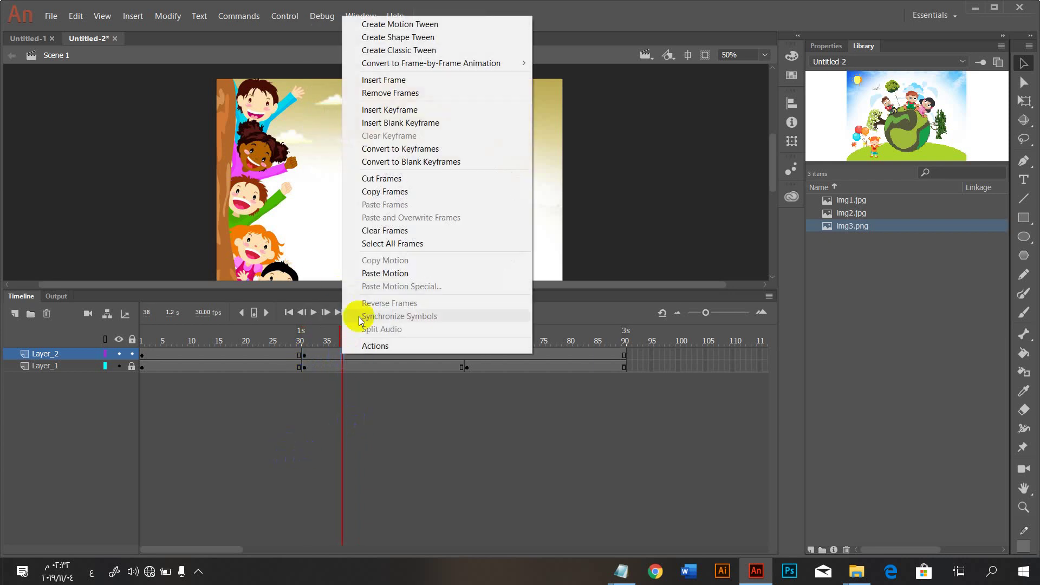
click(390, 122)
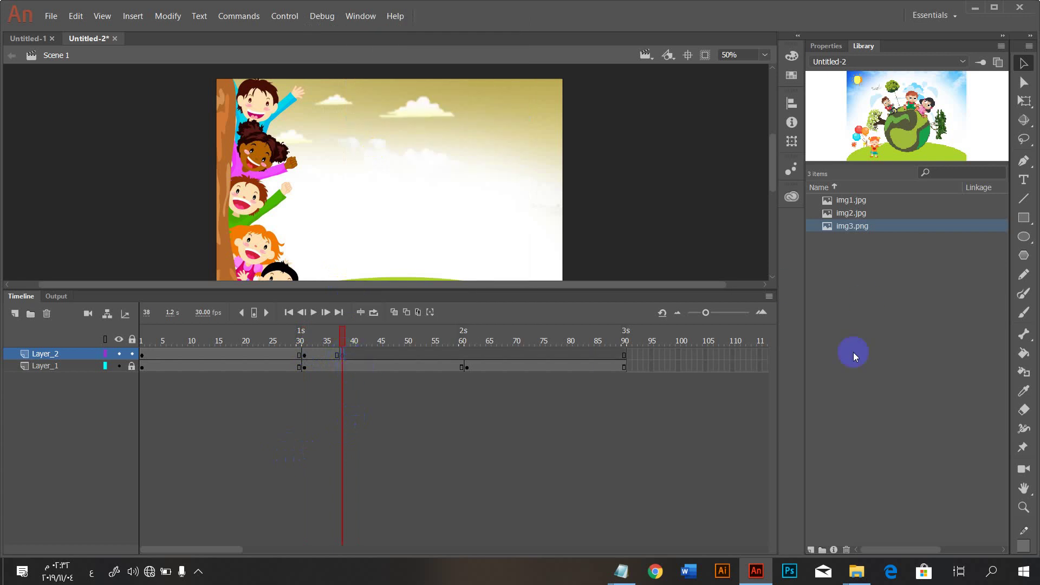
click(1024, 218)
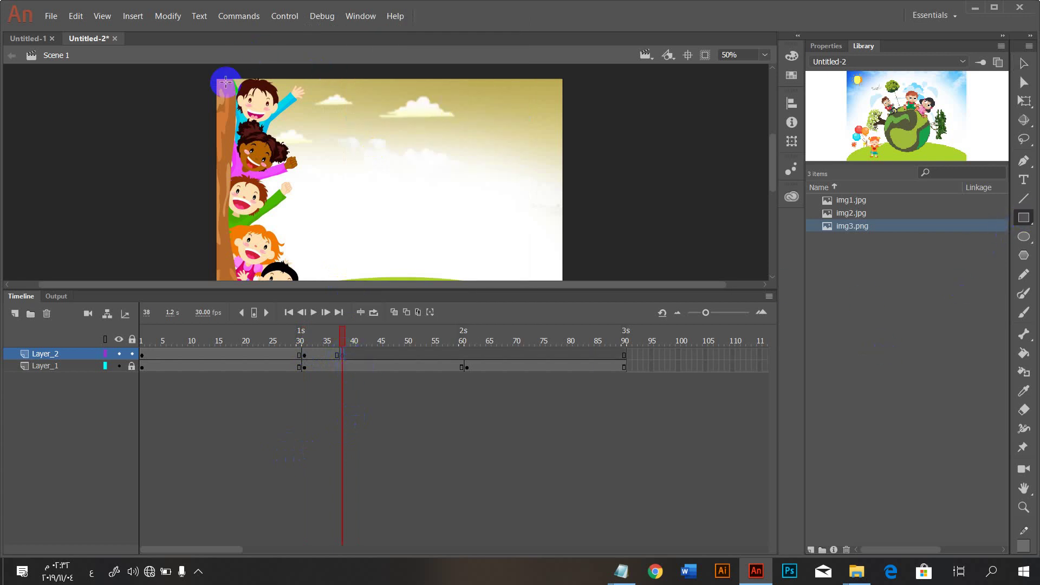
drag(216, 79, 369, 300)
scroll(359, 167, down, 3)
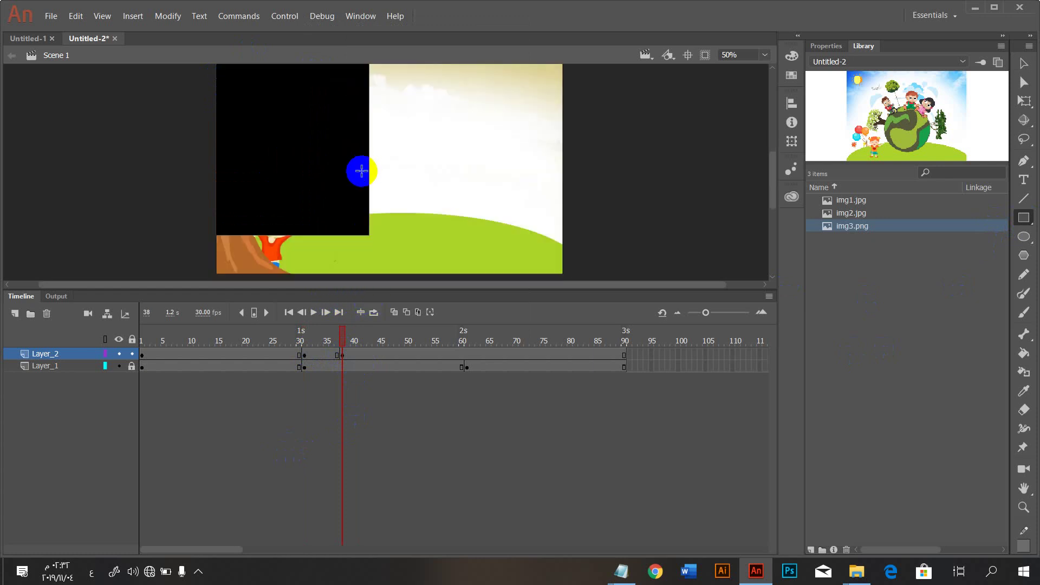
Step: Select the black rectangle and nudge it down along the stage's left edge until it reaches the stage's lower edge
click(1024, 64)
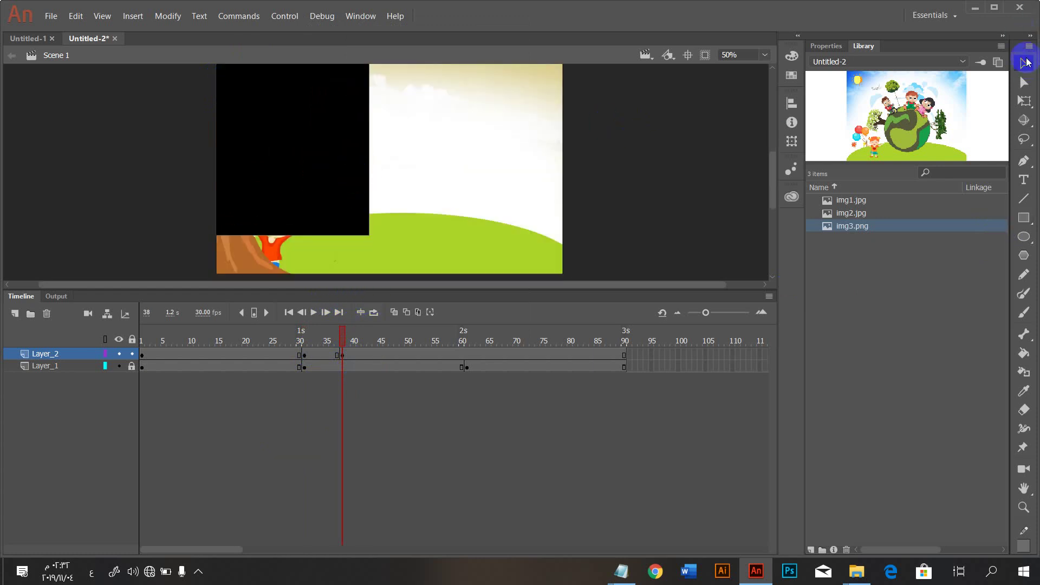
click(311, 191)
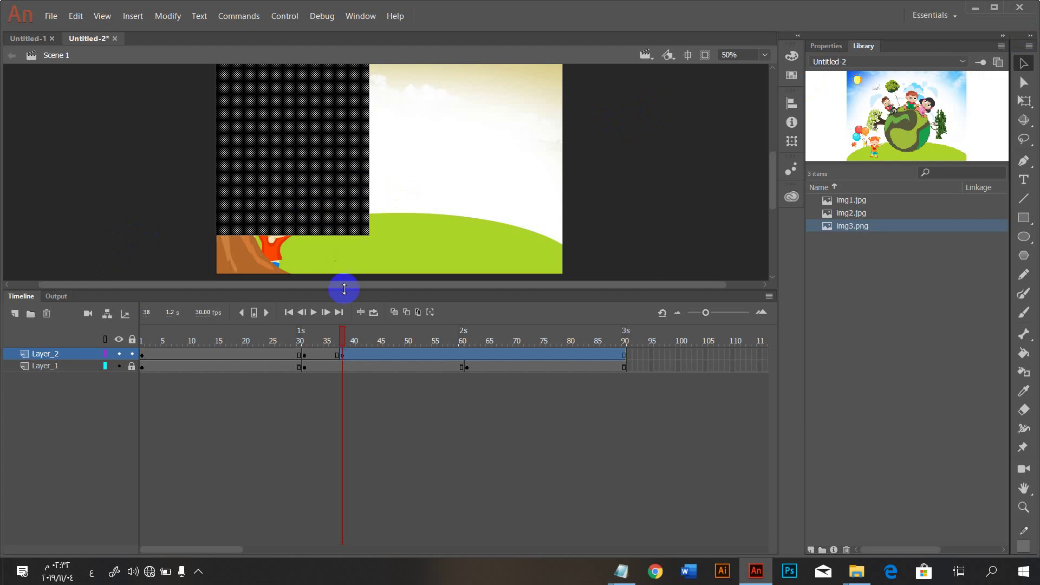
click(325, 231)
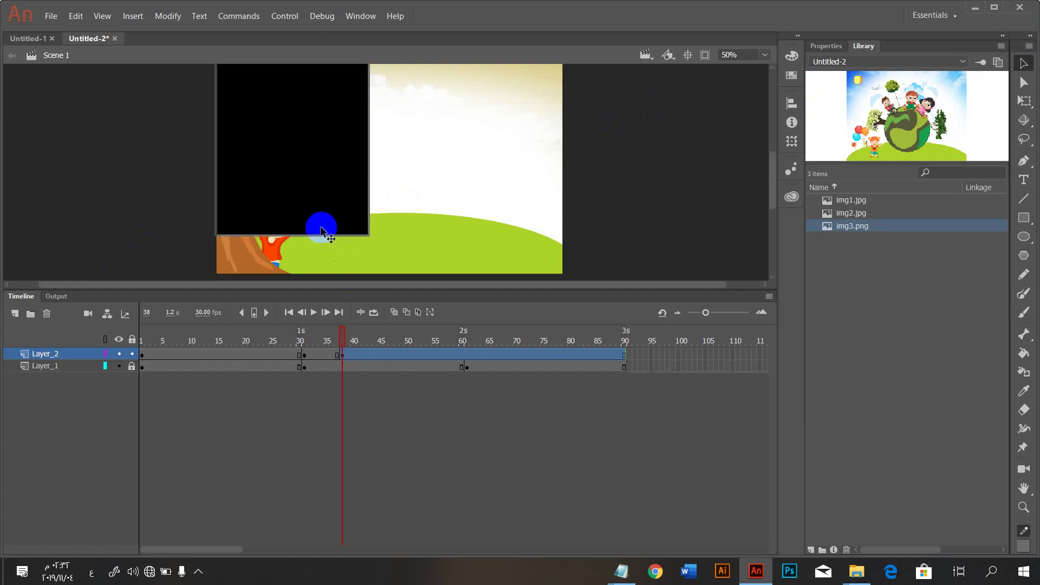
click(286, 171)
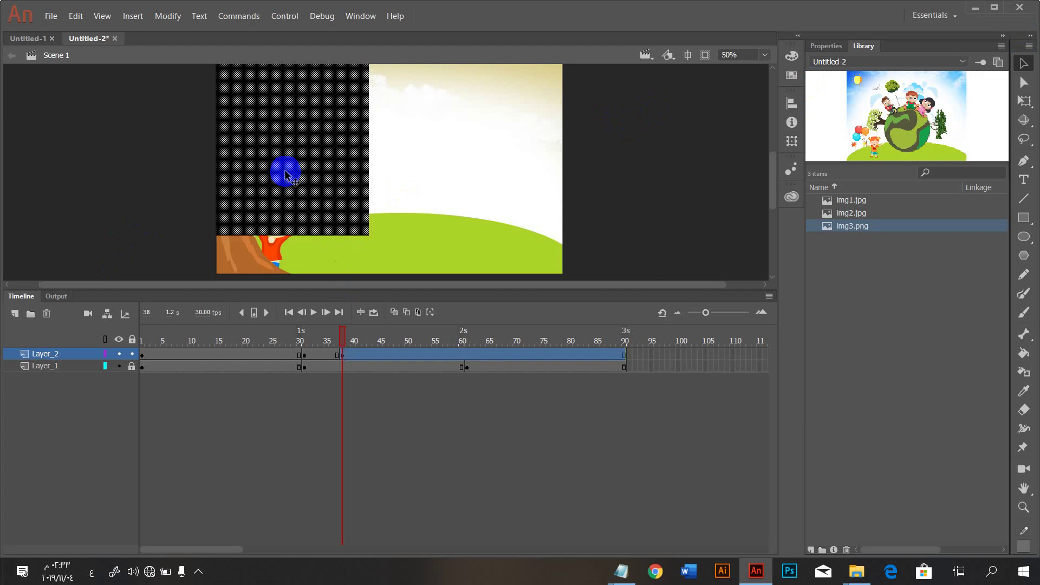
key(shift+Right)
key(shift+Right)
key(shift+Down)
key(shift+Down)
key(shift+Left)
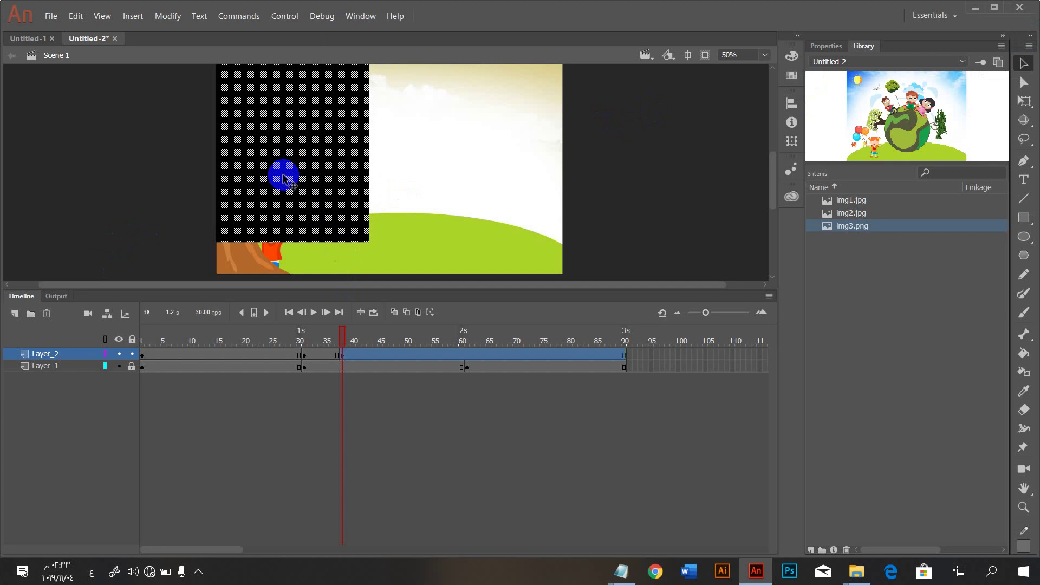
key(shift+Down)
key(shift+Down)
key(shift+Down)
key(shift+Down)
key(shift+Down)
key(shift+Down)
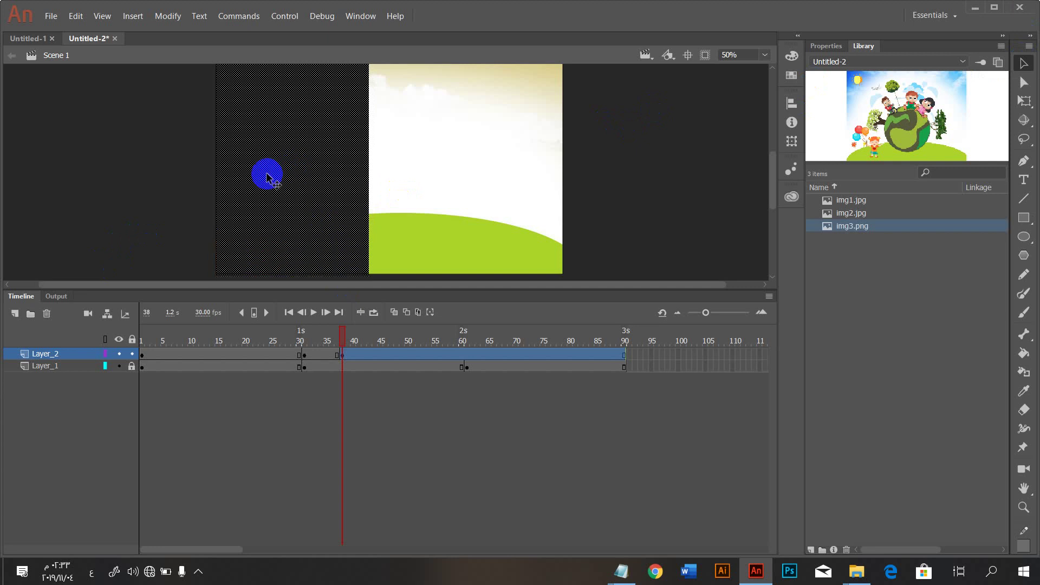
click(93, 157)
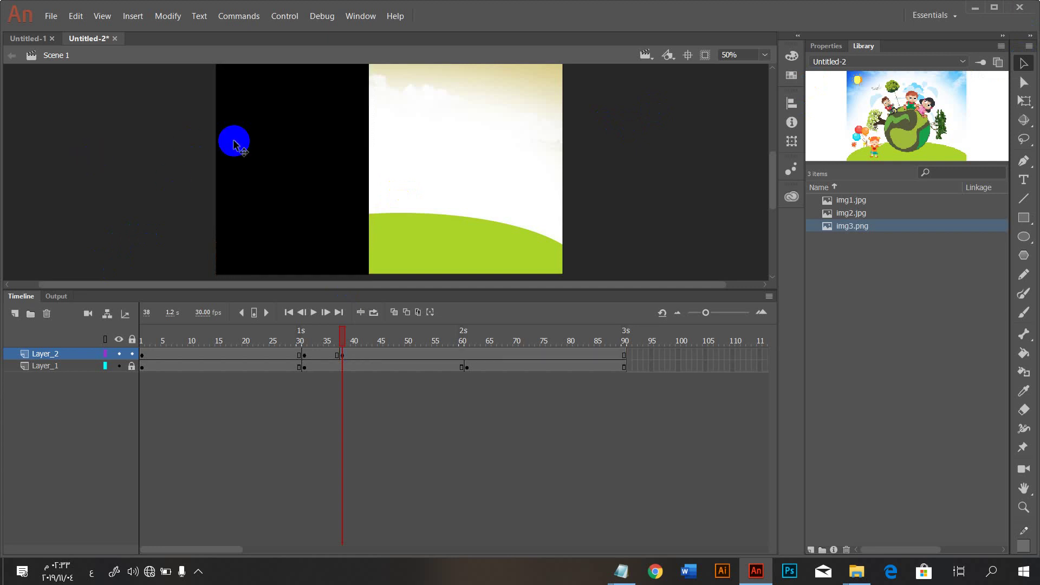
click(260, 174)
Step: Create a shape tween on Layer_2 from the circle at frame 31 to the rectangle at frame 38, and check both keyframes
click(267, 359)
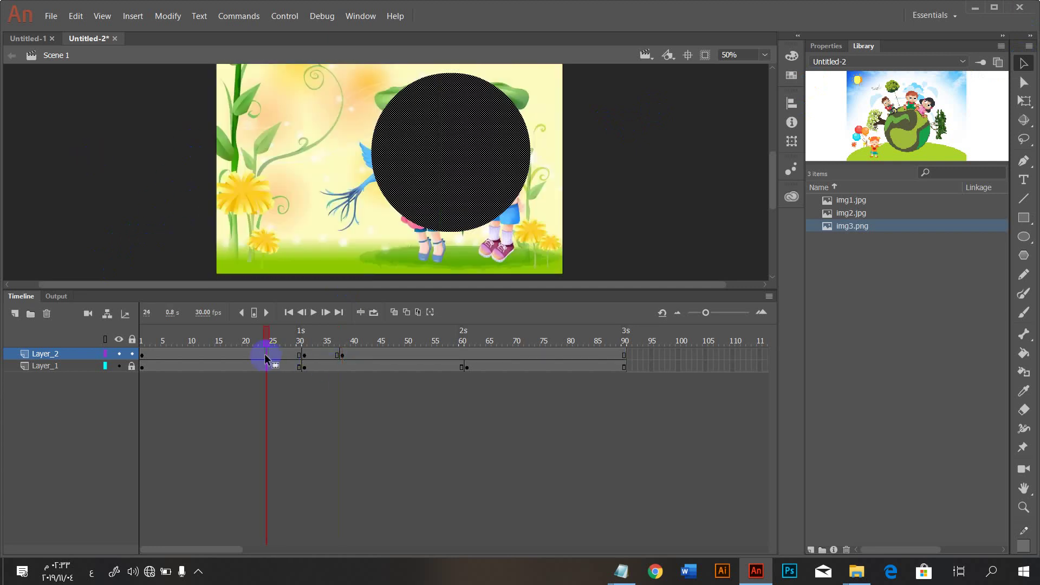
click(305, 356)
right_click(317, 354)
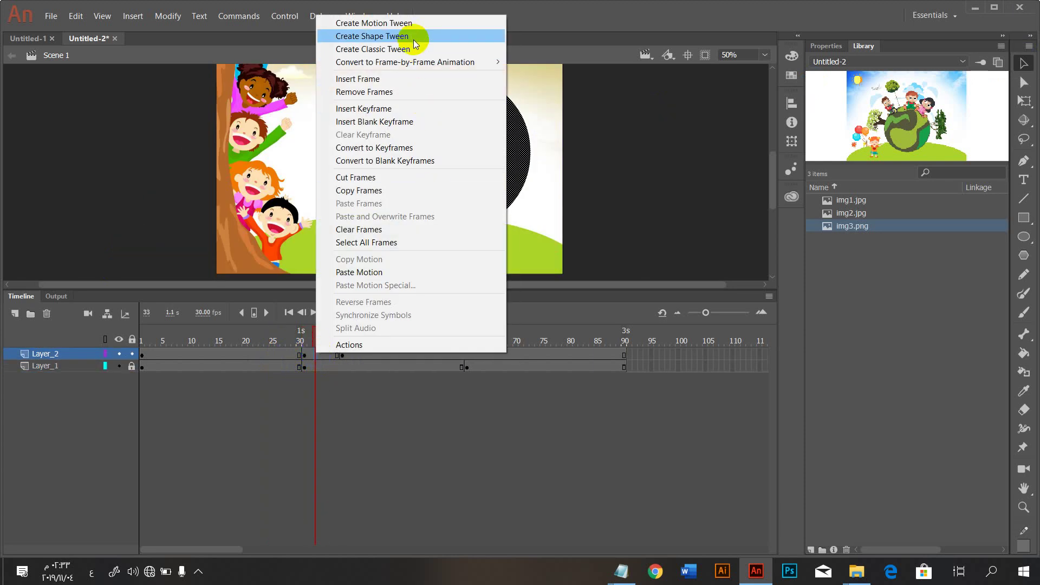
click(414, 40)
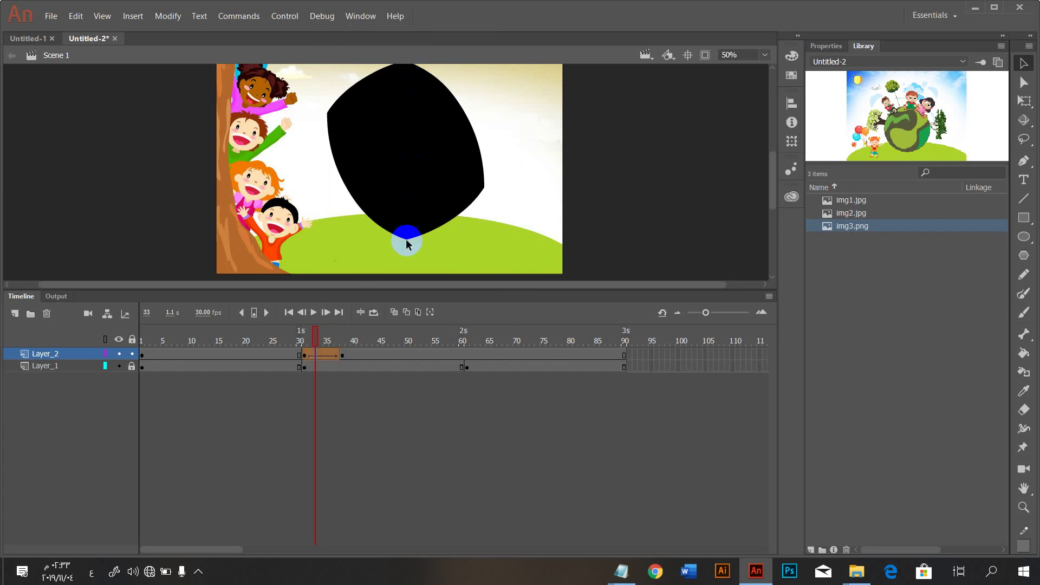
click(349, 356)
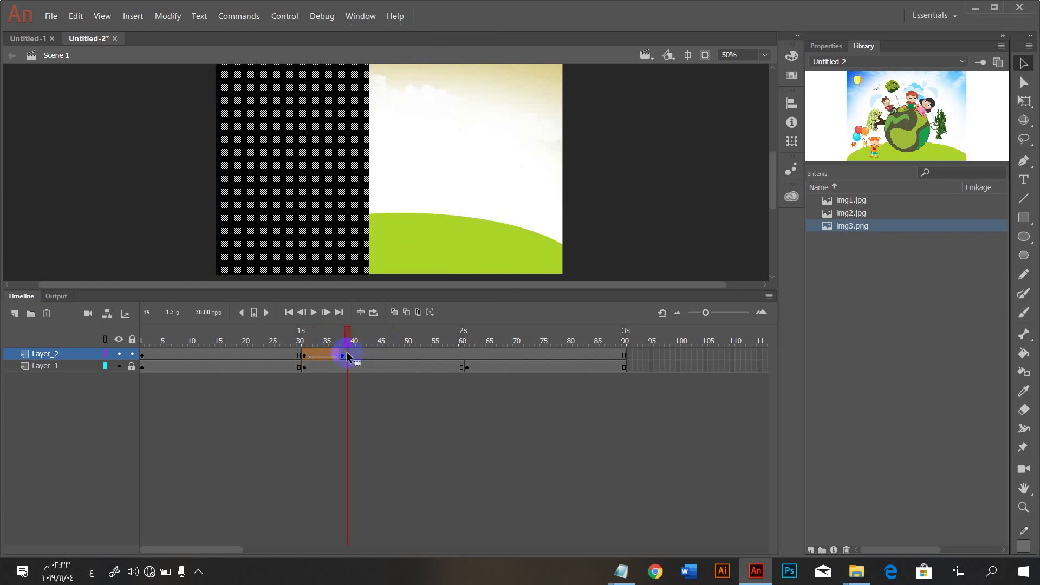
click(345, 355)
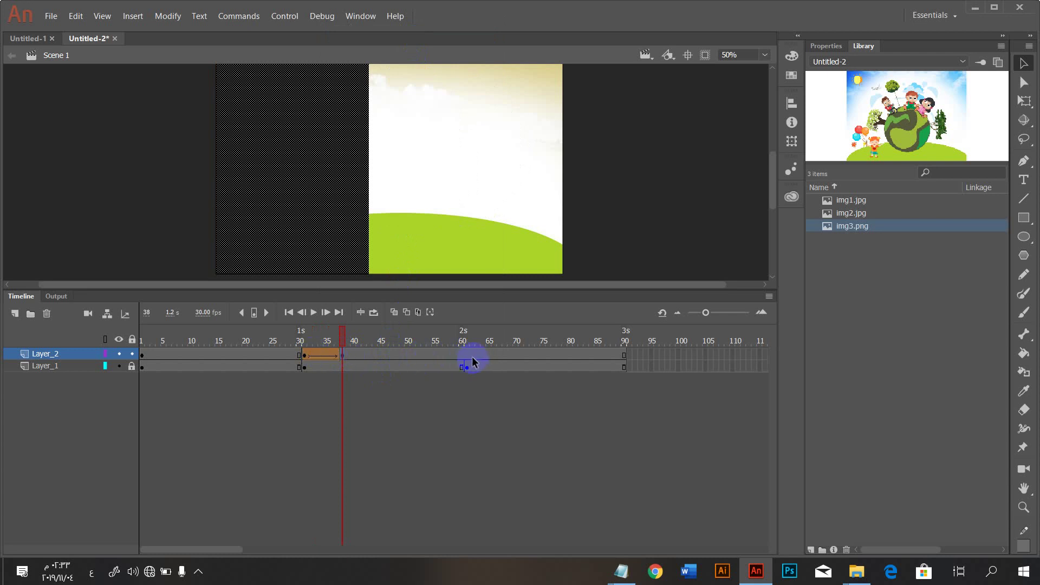
click(303, 353)
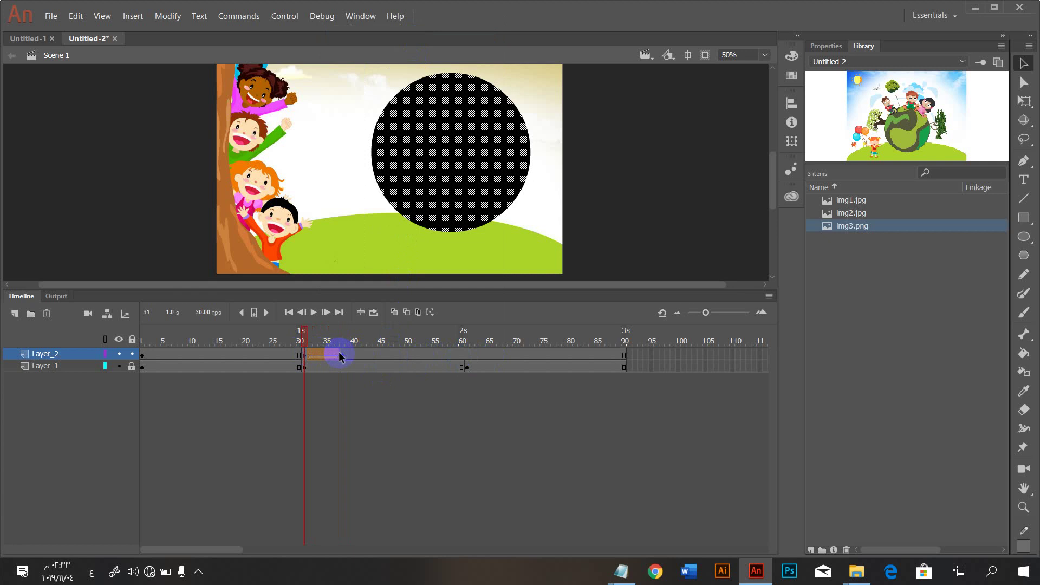
click(342, 355)
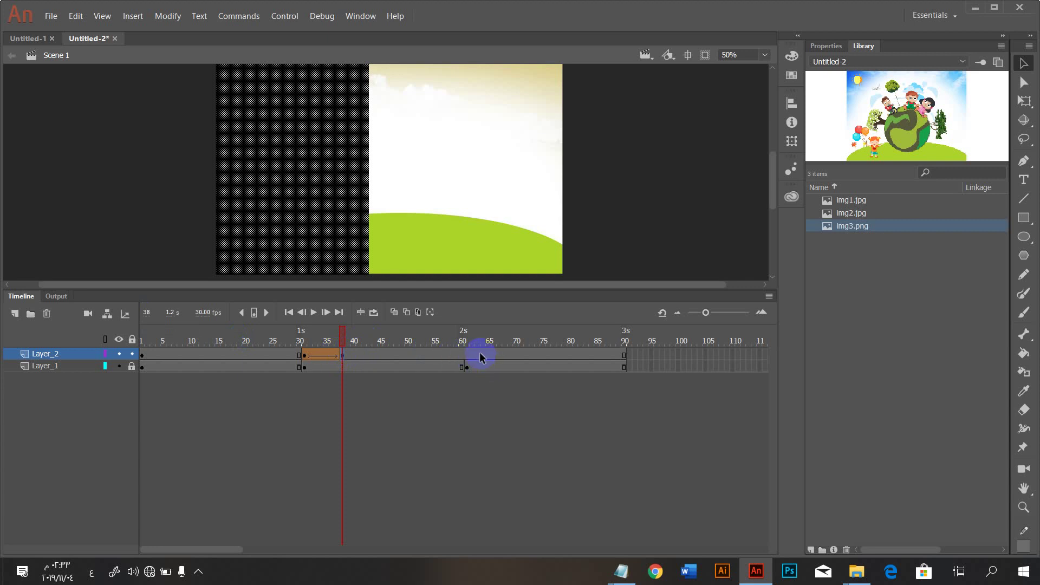
Step: Insert a blank keyframe at frame 68 of Layer_2 and draw a black five-sided polygon about 272 × 260 px over the globe
click(511, 352)
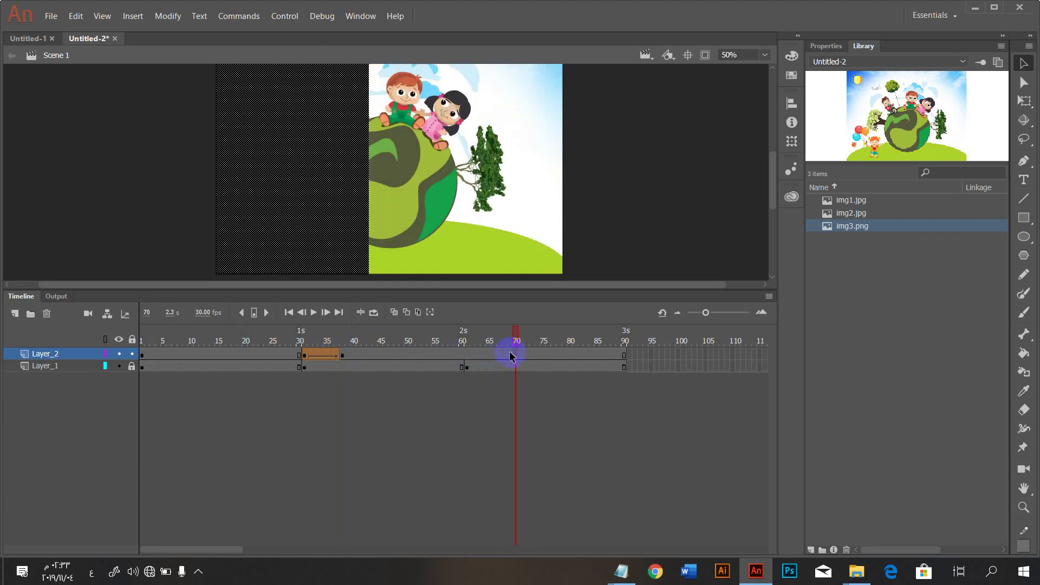
right_click(507, 355)
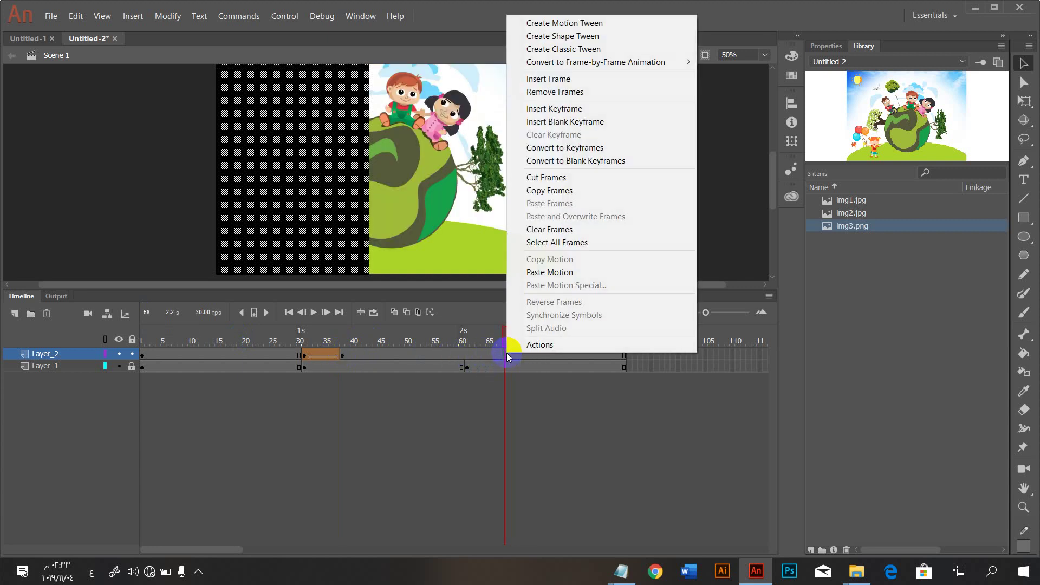
click(569, 122)
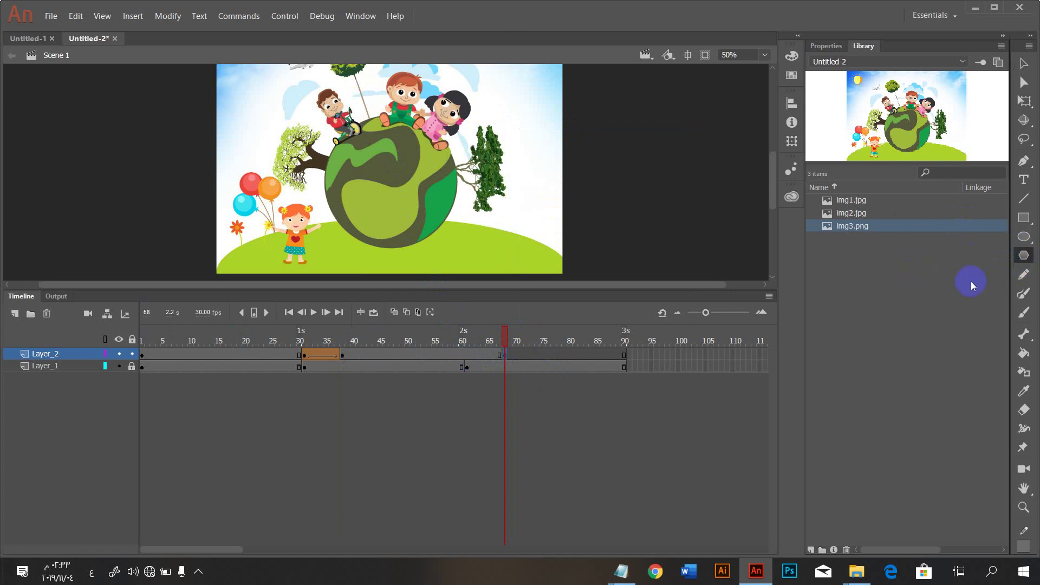
click(826, 47)
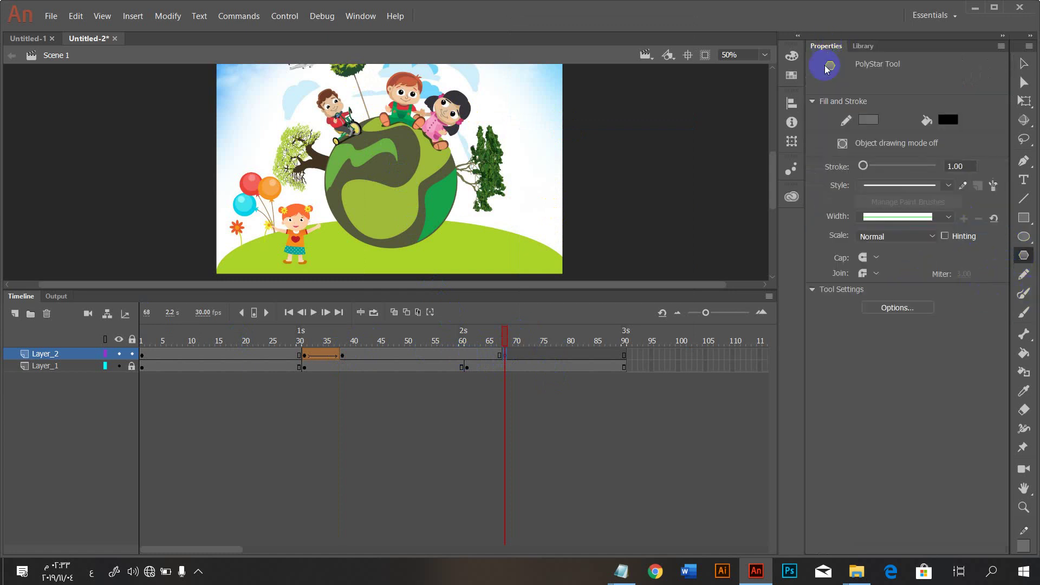
click(918, 307)
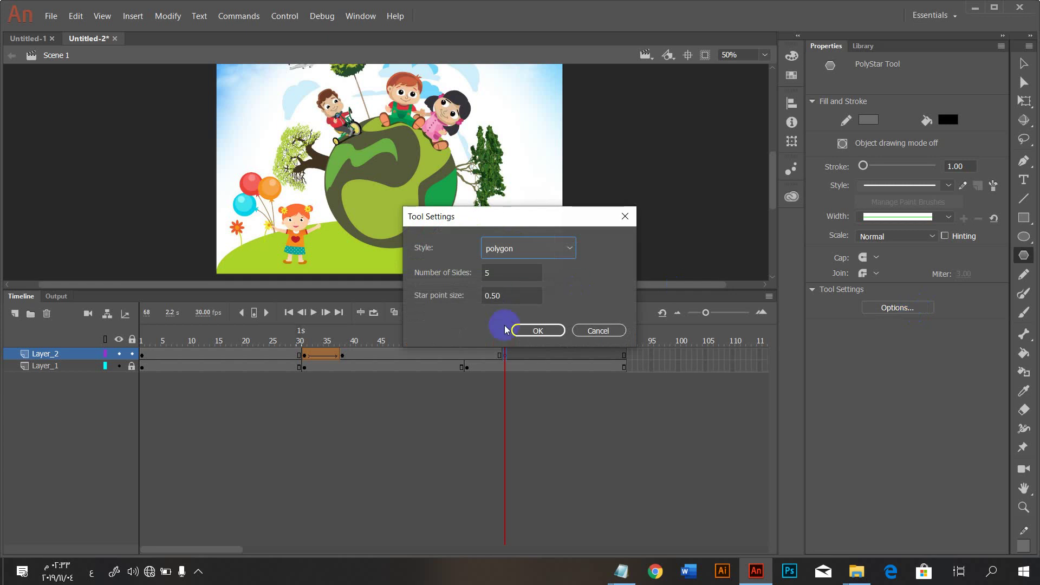
click(536, 330)
drag(312, 100, 388, 182)
Step: Scale the black pentagon proportionally to about 211% and move it up so it covers the children on the globe
click(1024, 64)
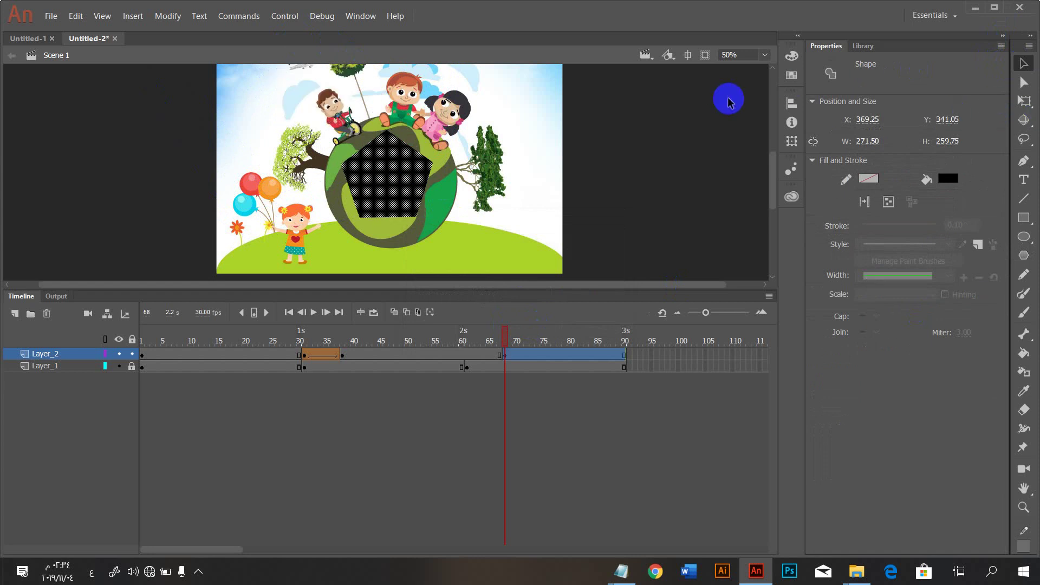
click(791, 103)
click(702, 97)
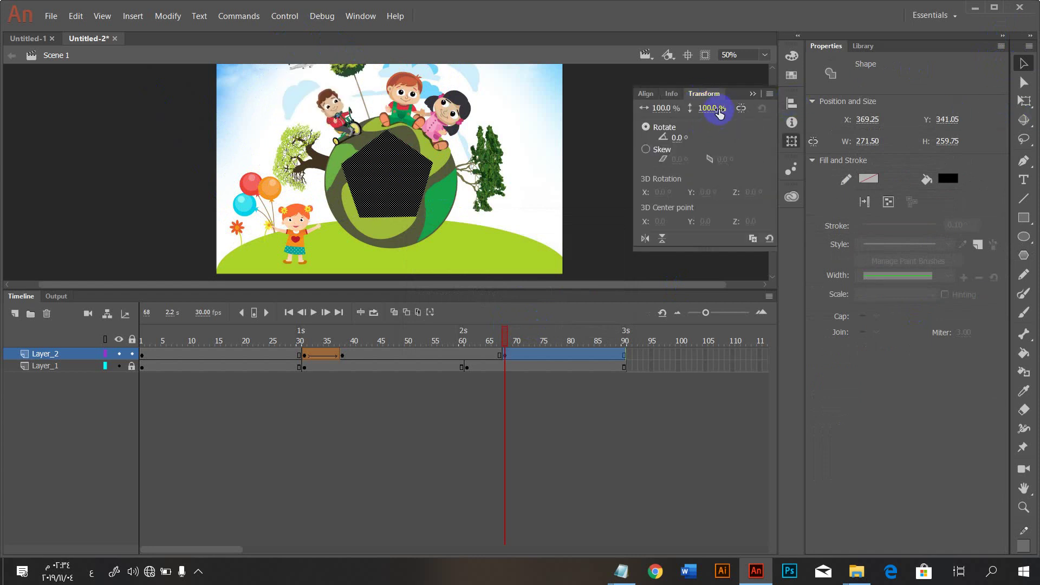
drag(723, 107, 771, 104)
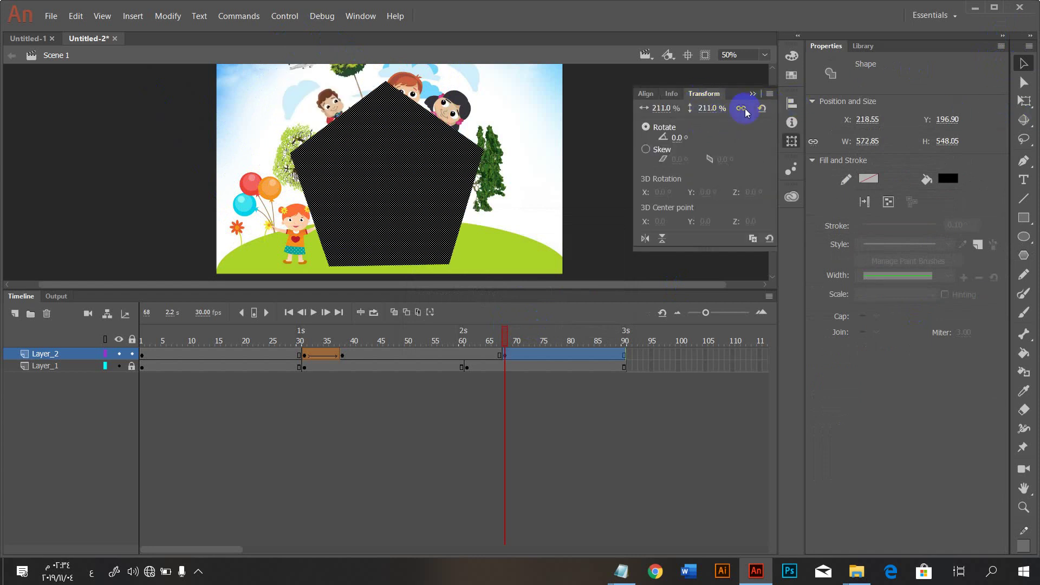
drag(404, 162, 409, 138)
click(702, 179)
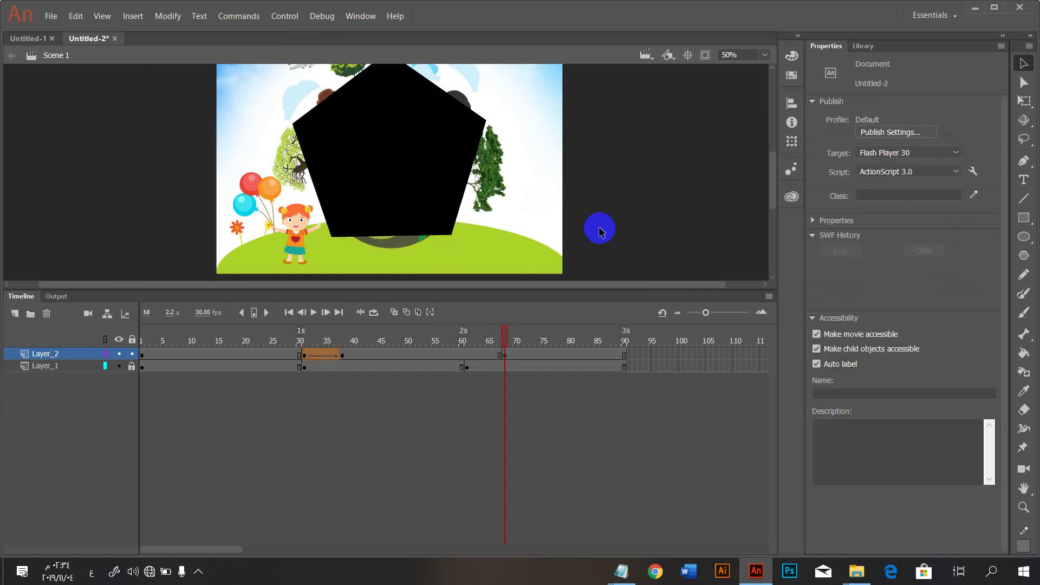
Step: Insert a keyframe at frame 61 of Layer_2, where the globe image starts, keeping the black rectangle as the mask shape
click(355, 356)
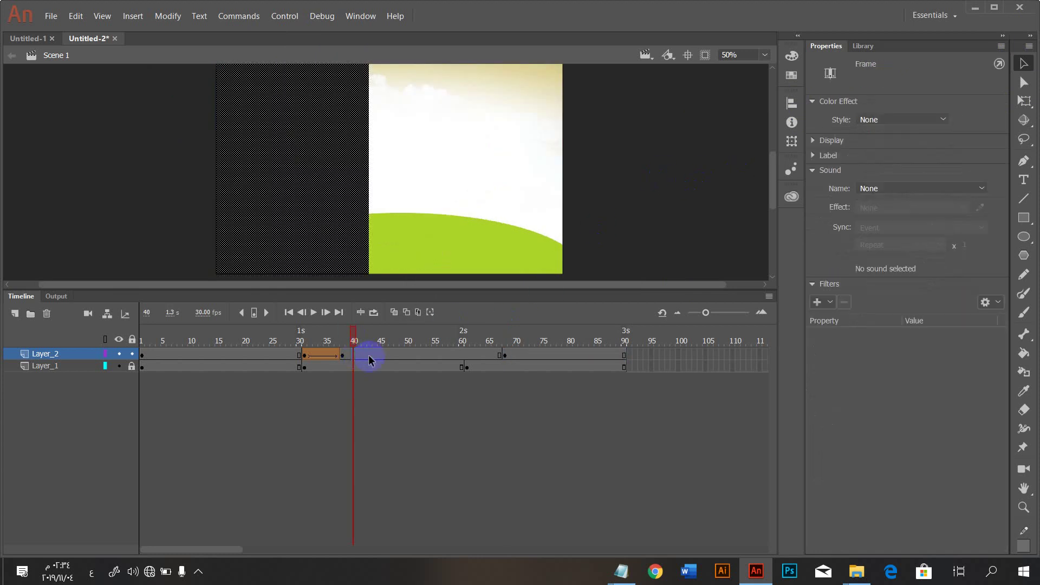
drag(465, 358, 441, 358)
click(467, 368)
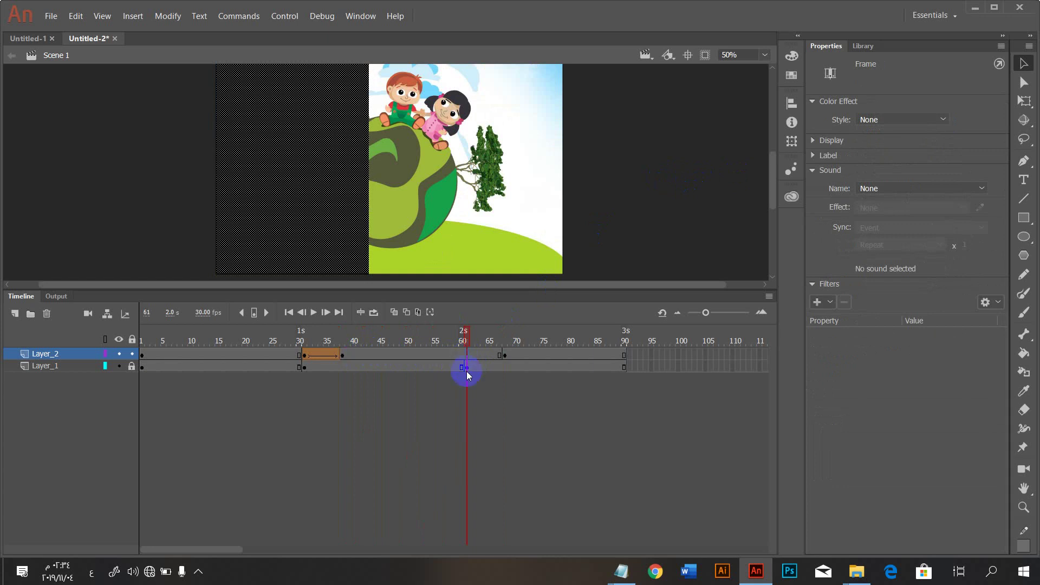
right_click(468, 367)
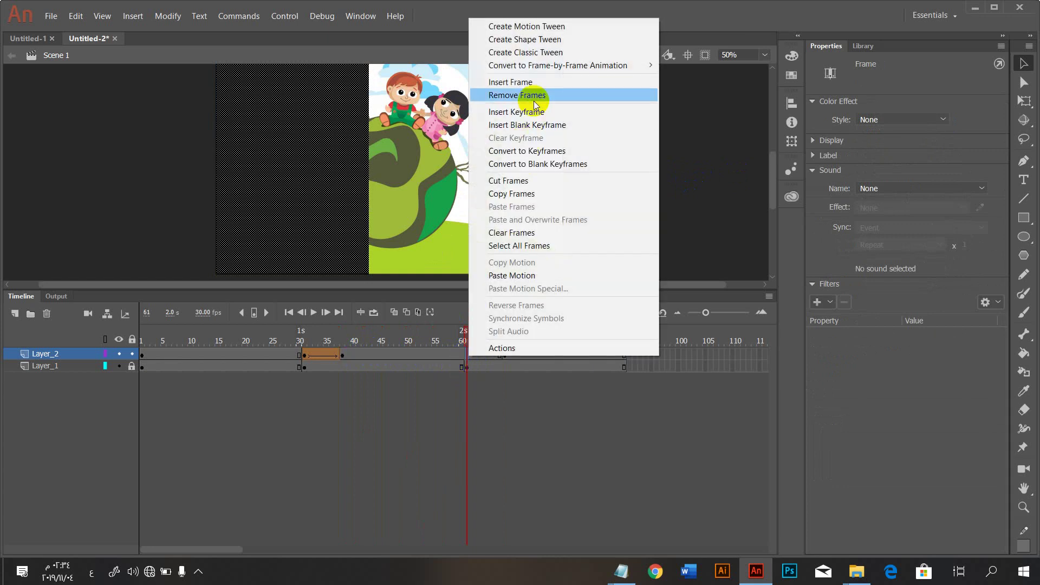
click(535, 112)
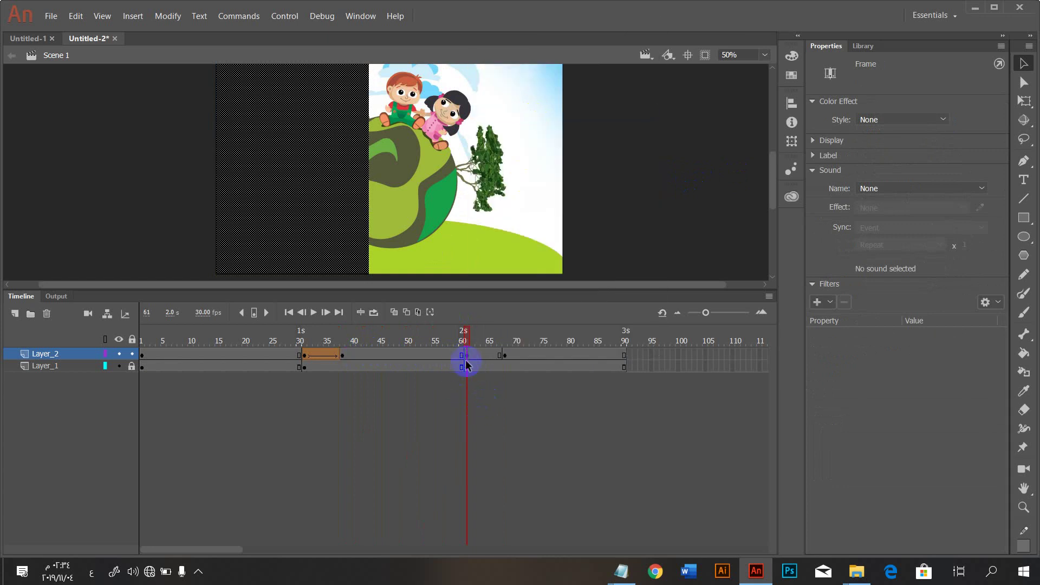
Step: Create a shape tween on Layer_2 from the rectangle at frame 61 to the pentagon at frame 68
drag(433, 361, 404, 352)
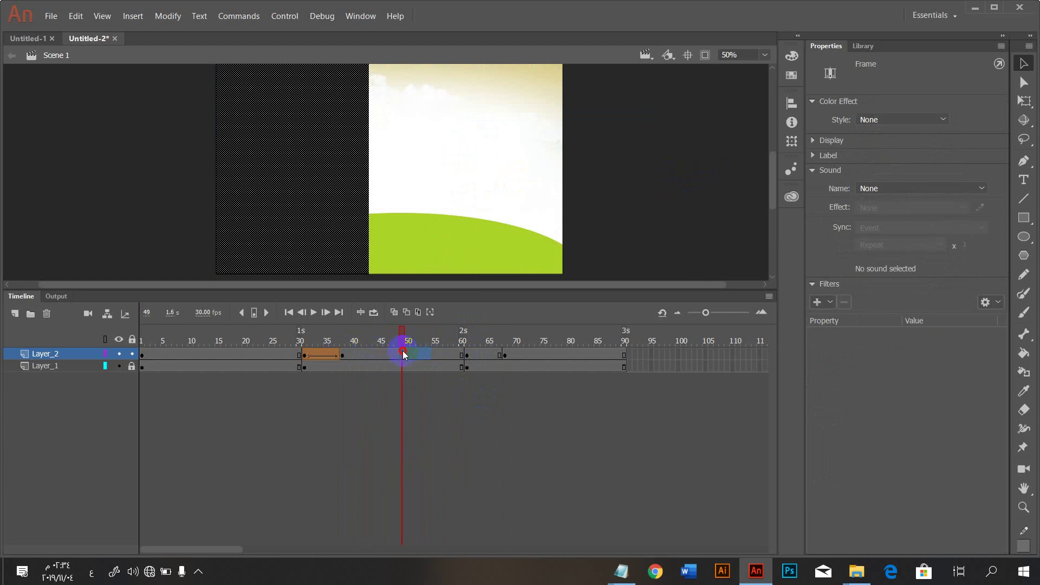
click(367, 391)
drag(246, 355, 206, 354)
click(483, 354)
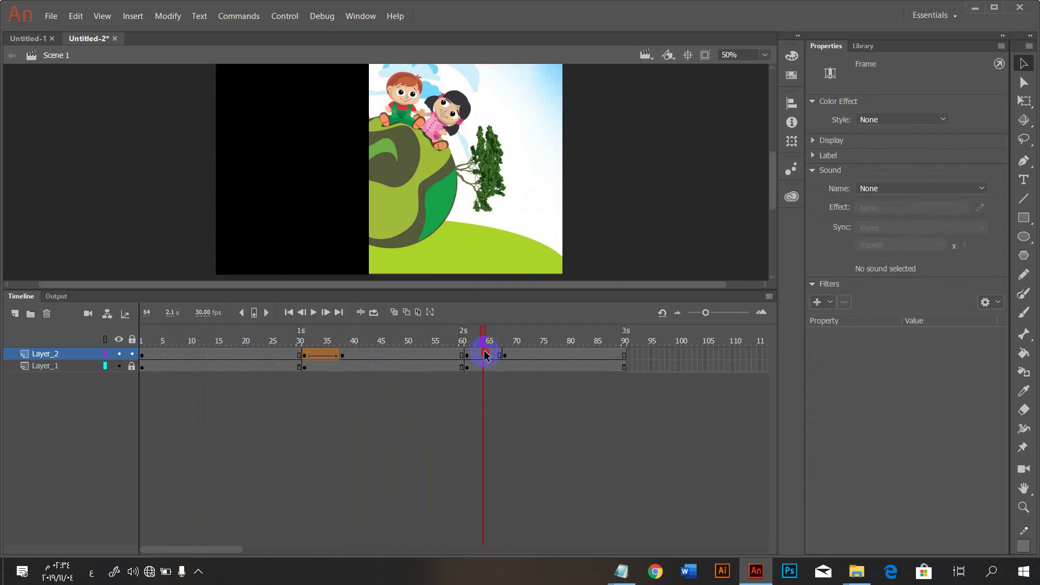
right_click(483, 354)
click(555, 35)
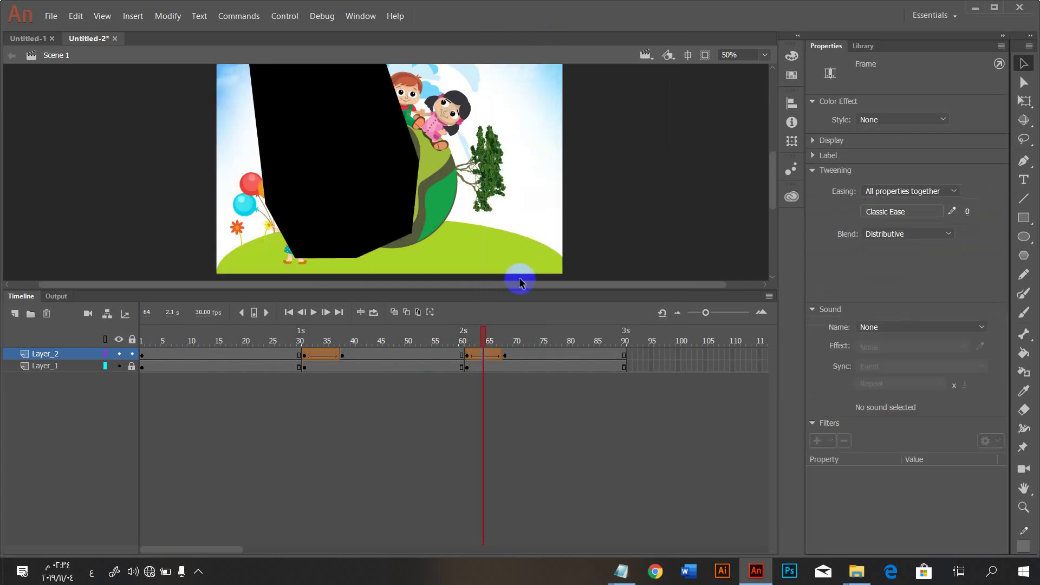
Step: Examine the two shape tweens and their keyframes on Layer_2, and the last stretch from frame 68 to 90
click(270, 355)
drag(272, 357, 541, 343)
click(500, 361)
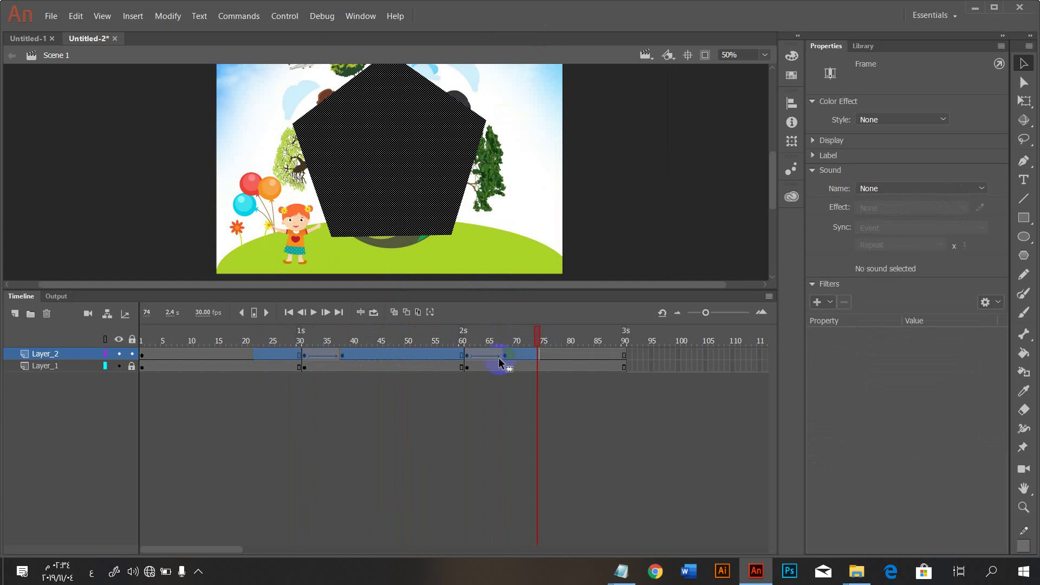
click(504, 356)
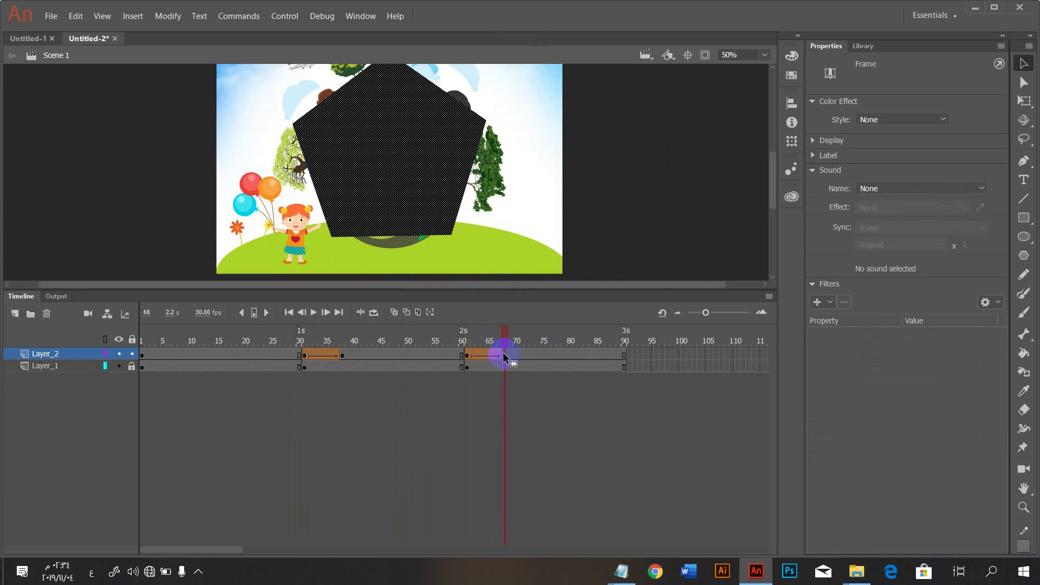
drag(467, 356, 469, 374)
click(304, 355)
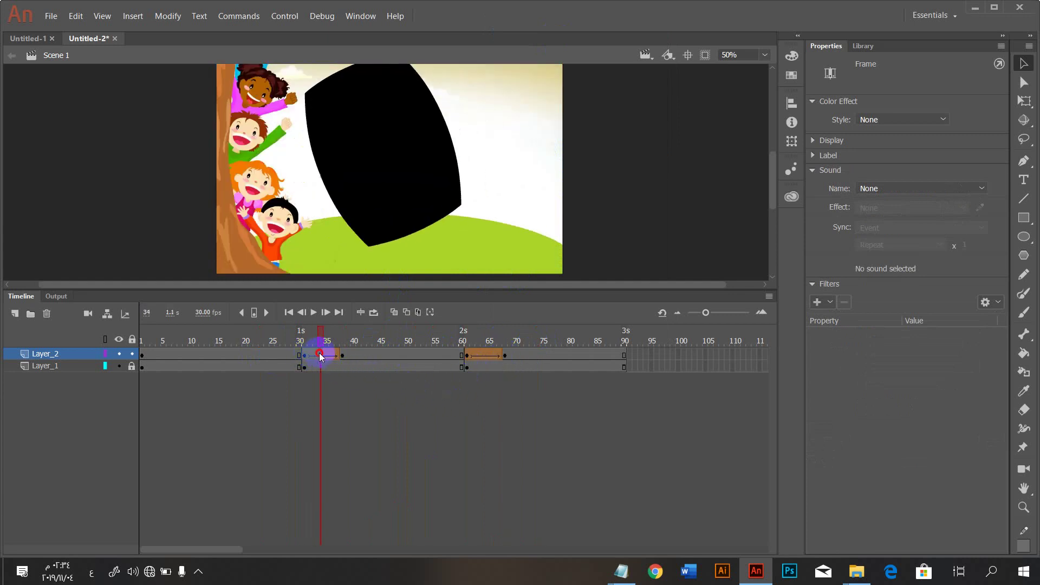
click(333, 356)
mouse_move(335, 355)
mouse_down()
mouse_move(271, 353)
mouse_move(358, 356)
mouse_up()
click(625, 361)
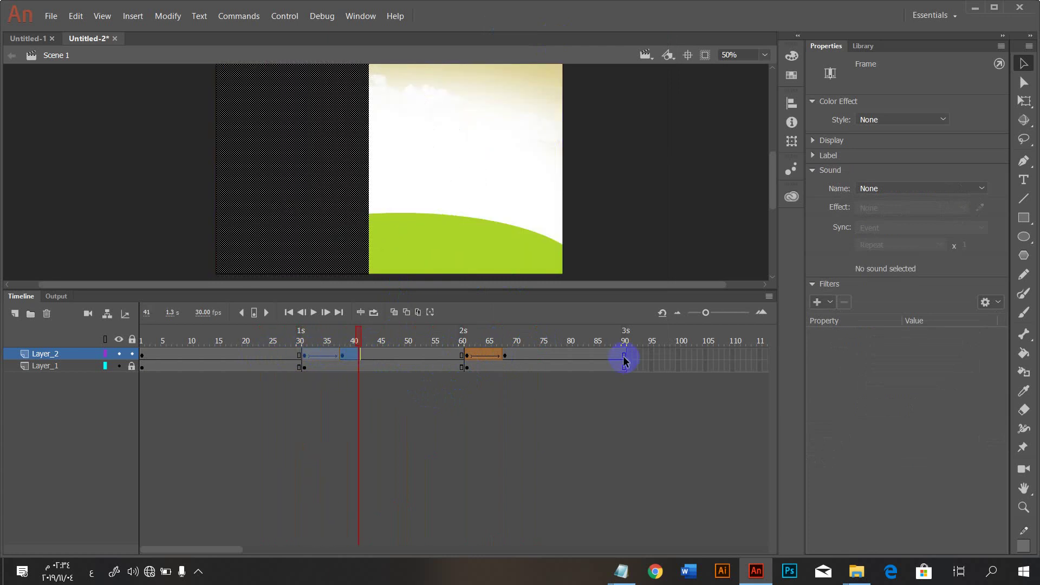
drag(626, 355, 626, 358)
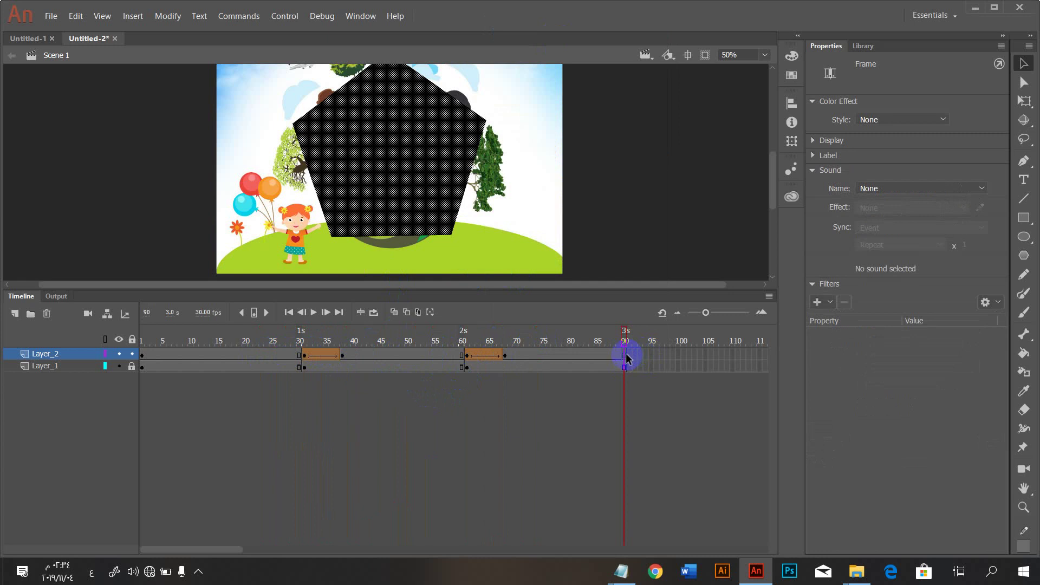
drag(626, 357, 507, 356)
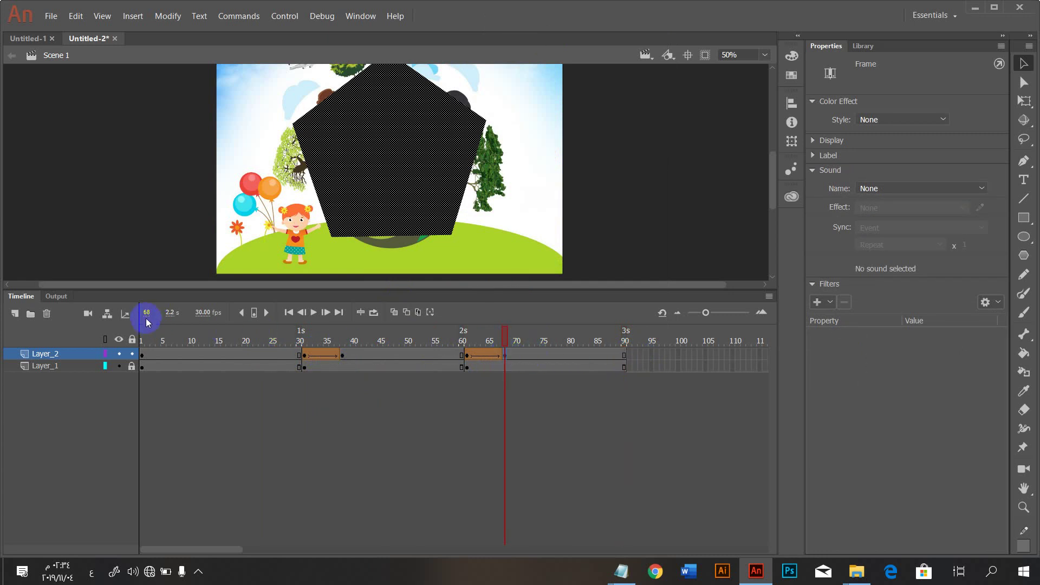
Step: Extend both Layer_2 and Layer_1 to frame 98, removing the surplus frame 99 from Layer_2
click(674, 358)
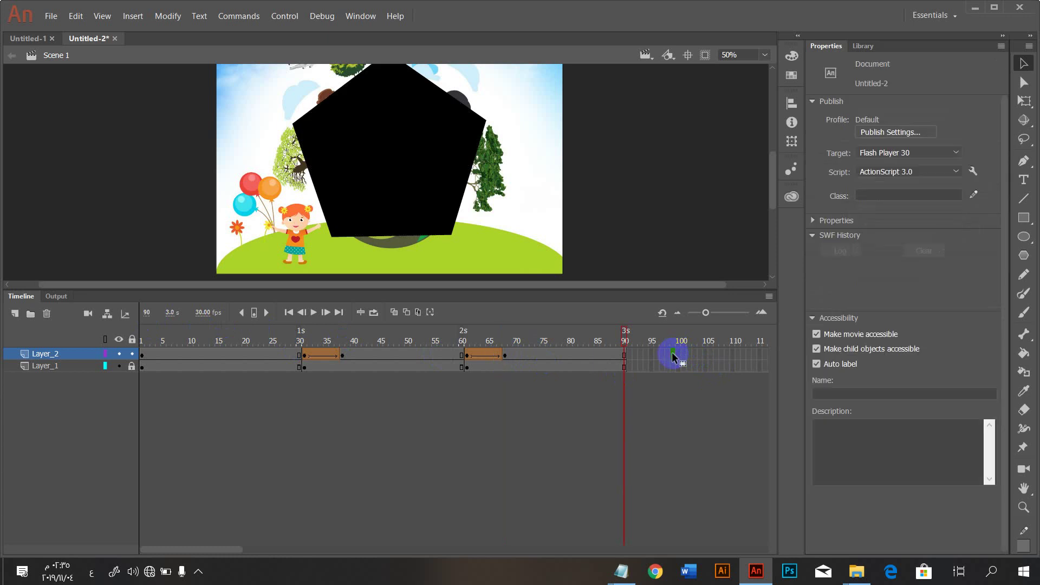
right_click(674, 357)
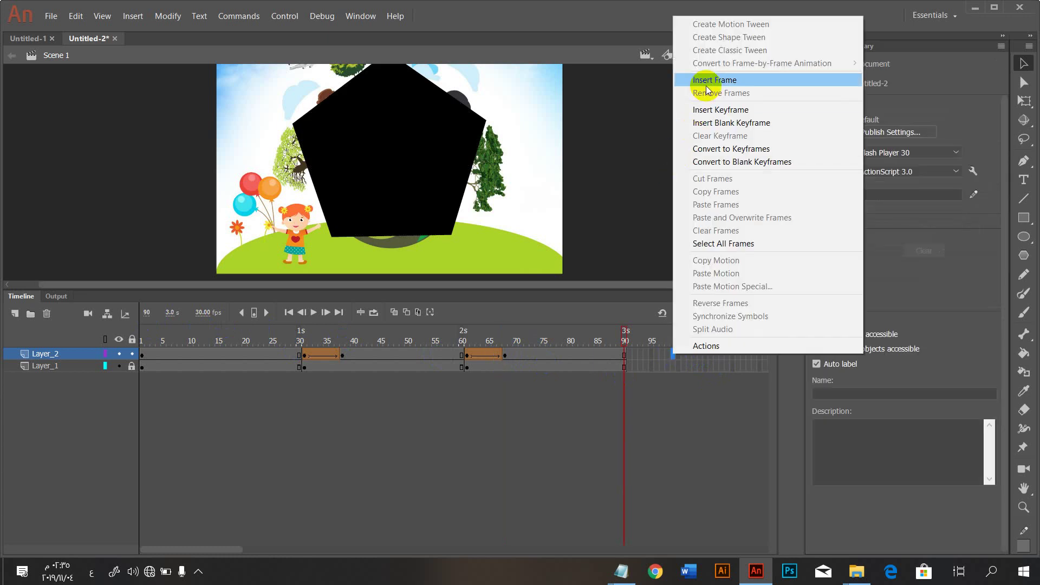
click(705, 81)
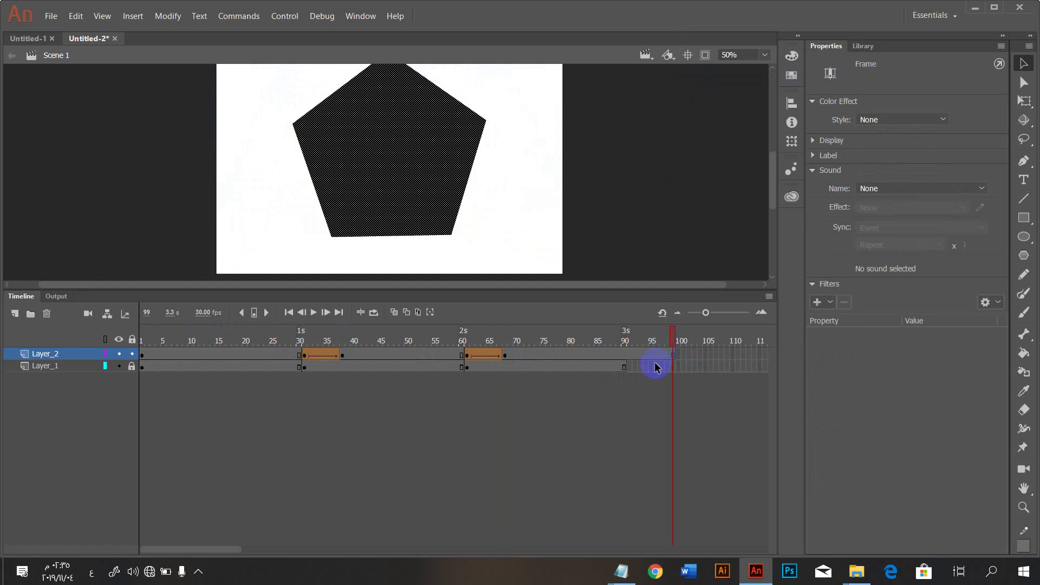
right_click(675, 354)
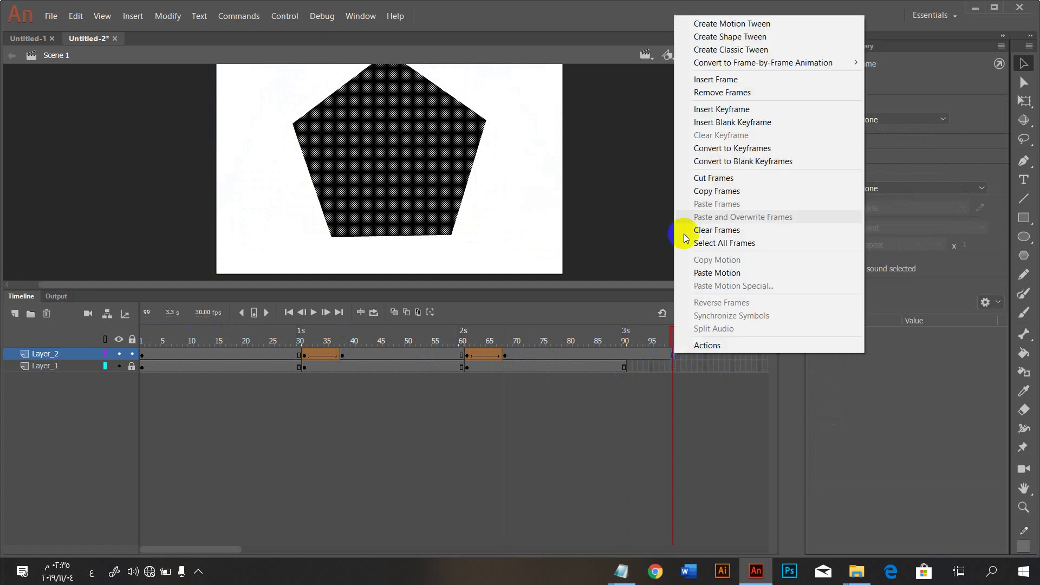
click(714, 93)
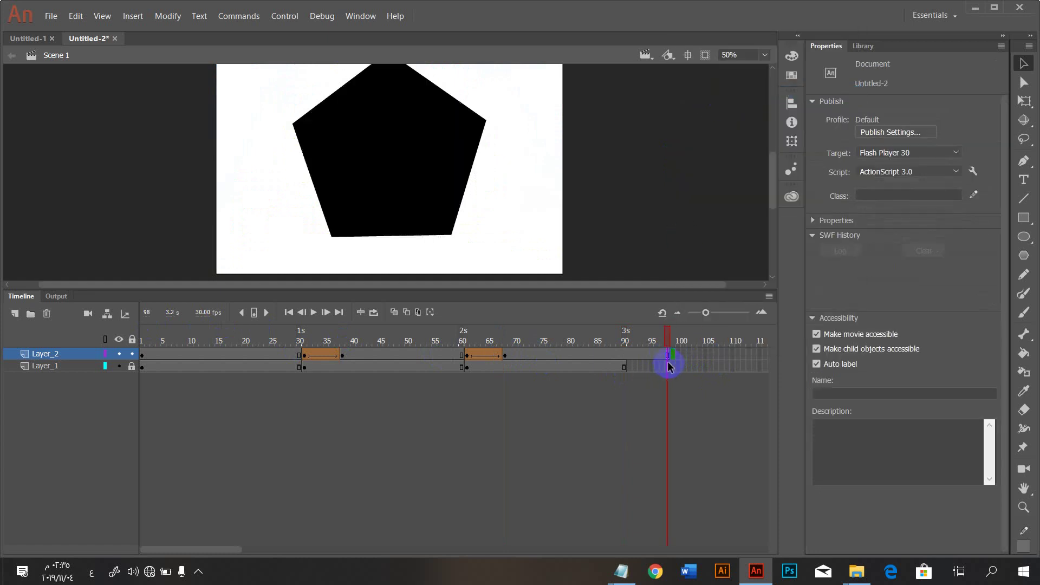
right_click(670, 367)
click(699, 85)
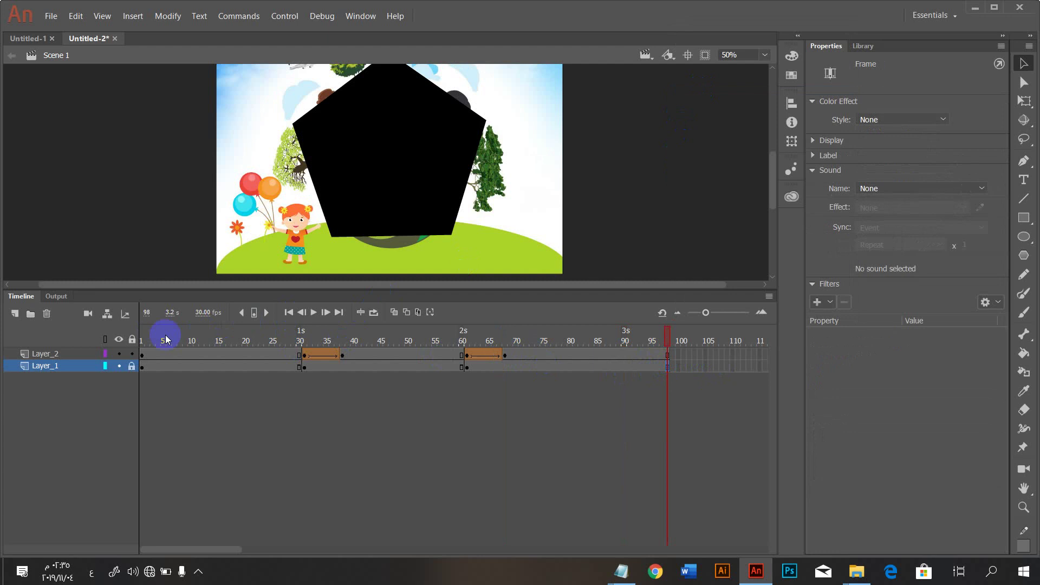
Step: Turn Layer_2 into a mask over Layer_1, test the movie and close the preview
right_click(69, 354)
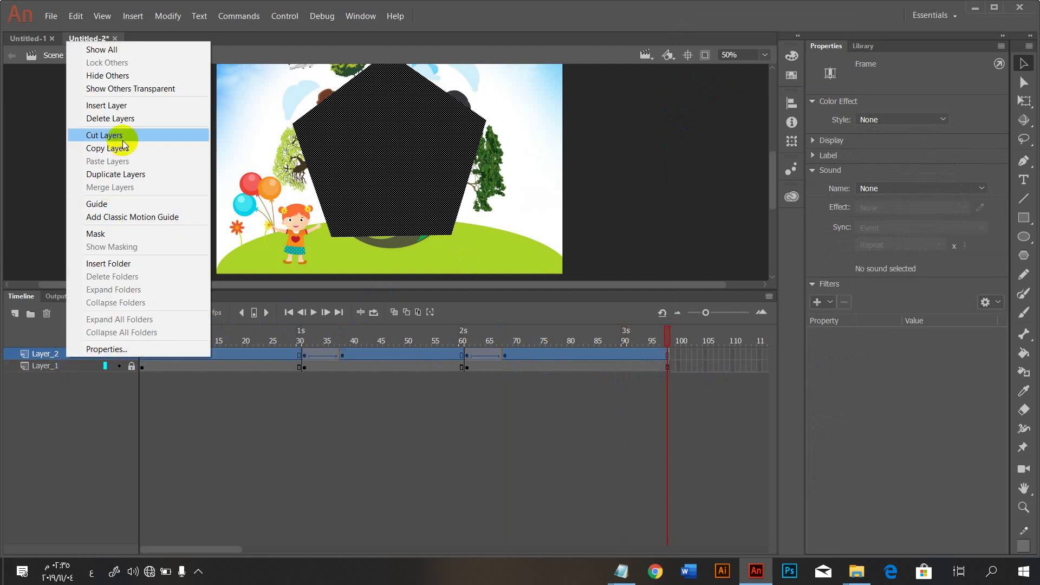
click(114, 233)
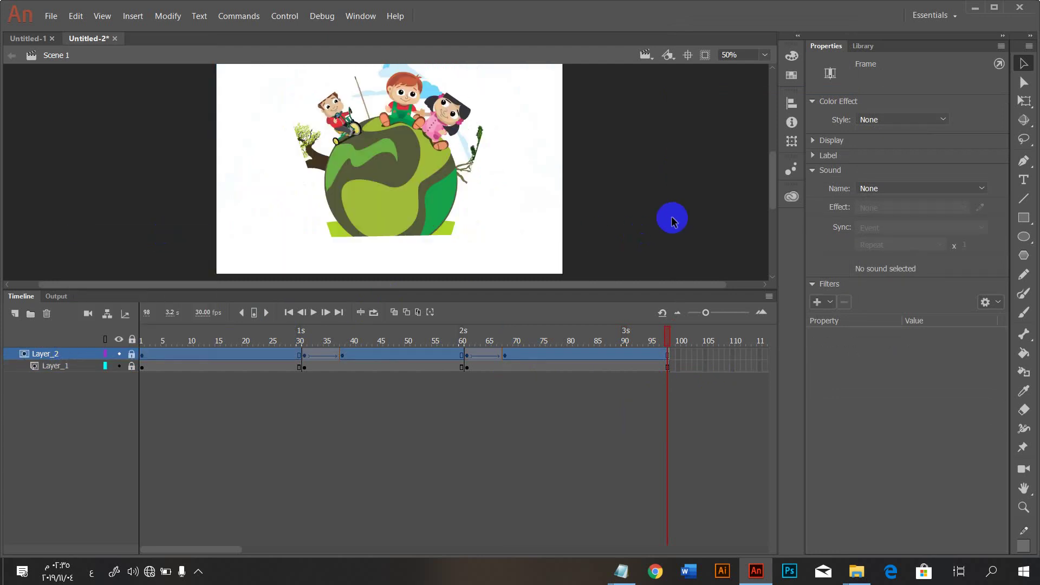
key(ctrl+Return)
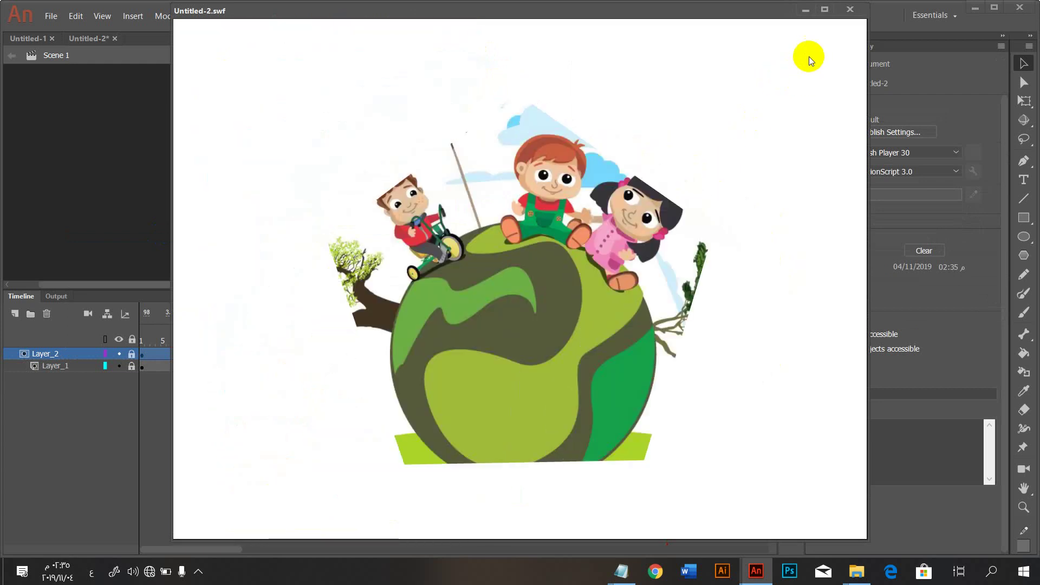
click(851, 9)
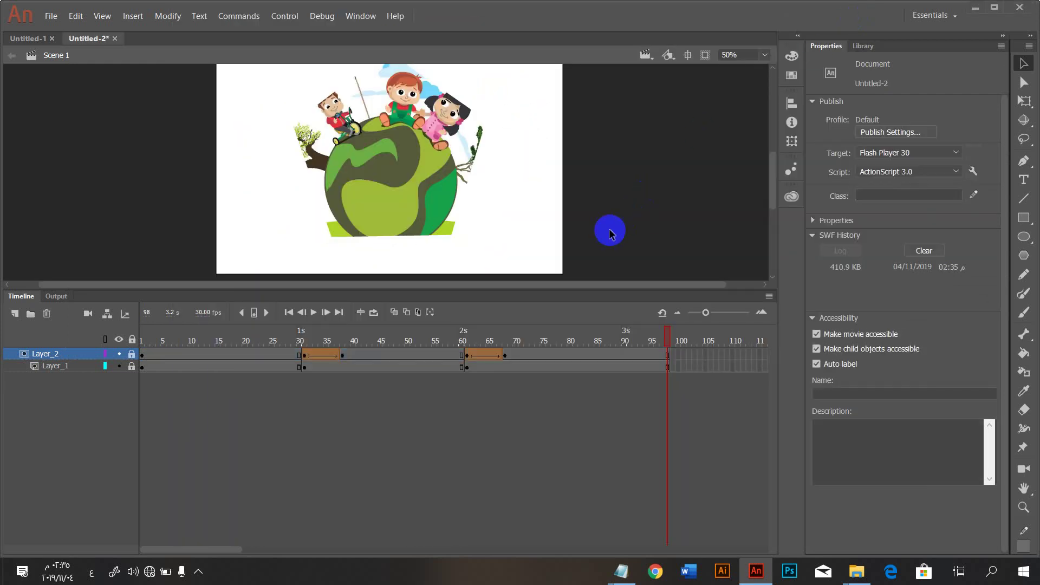
Step: Insert a keyframe at frame 91 of Layer_2 and an empty keyframe at frame 98, with the mask layer unlocked
drag(423, 349, 667, 356)
click(716, 366)
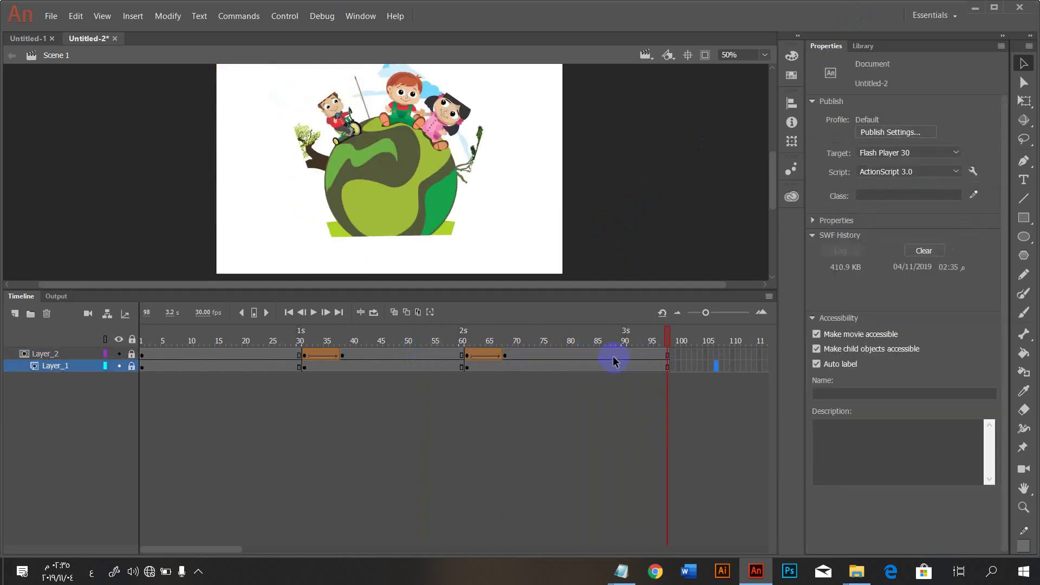
click(630, 355)
right_click(630, 356)
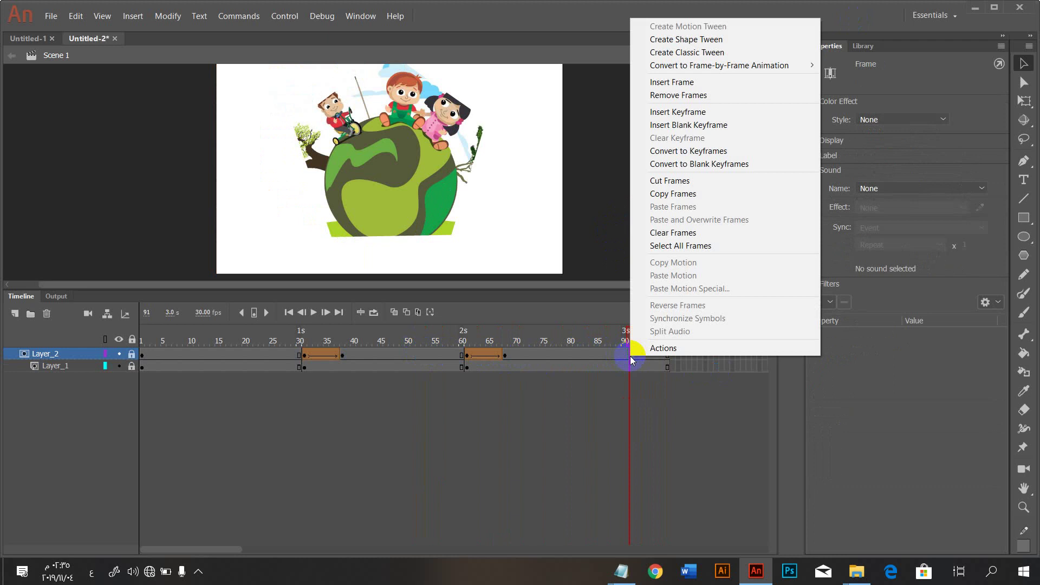
click(680, 112)
click(660, 372)
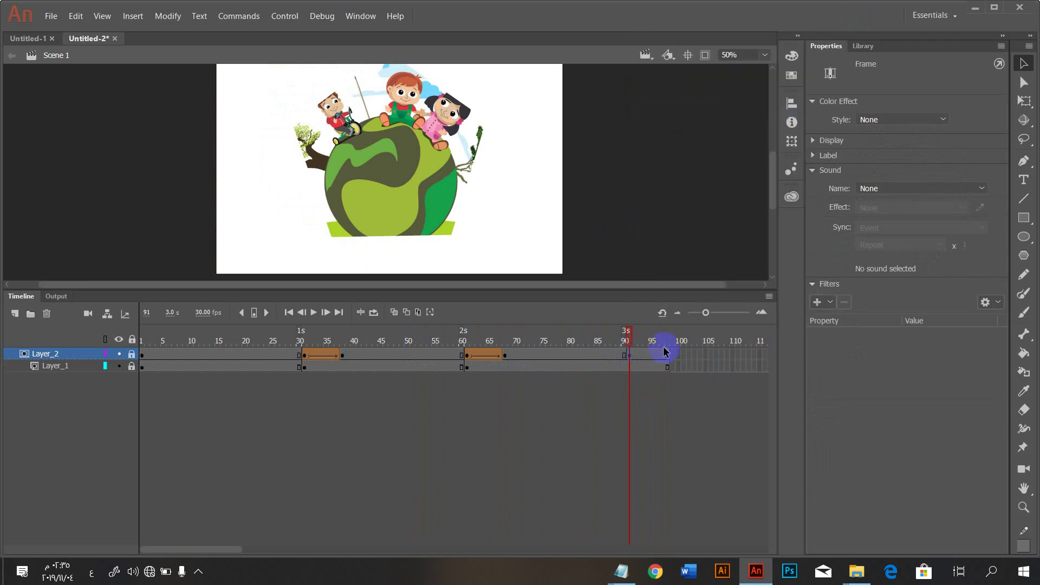
right_click(669, 355)
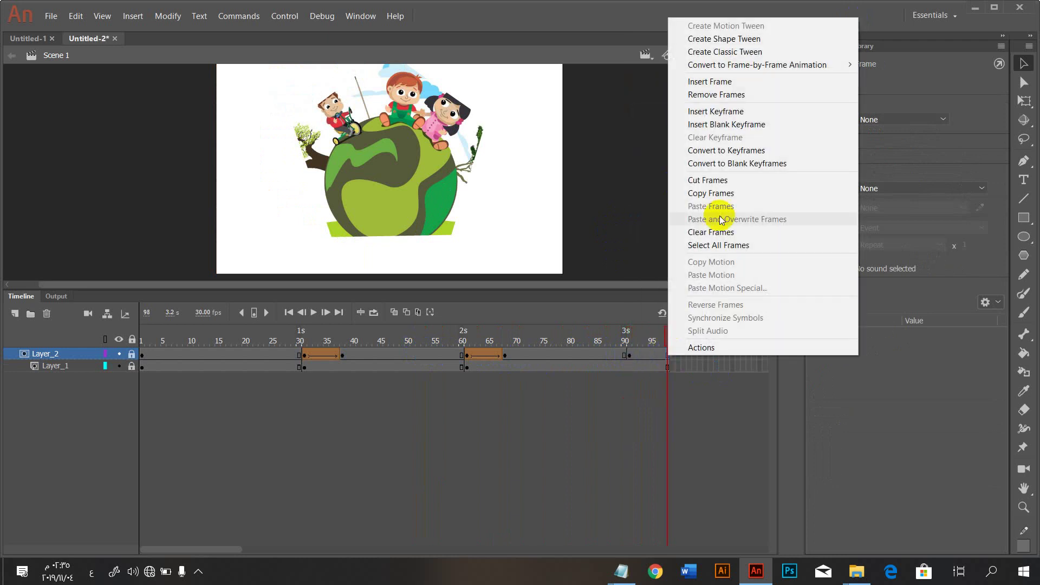
click(727, 114)
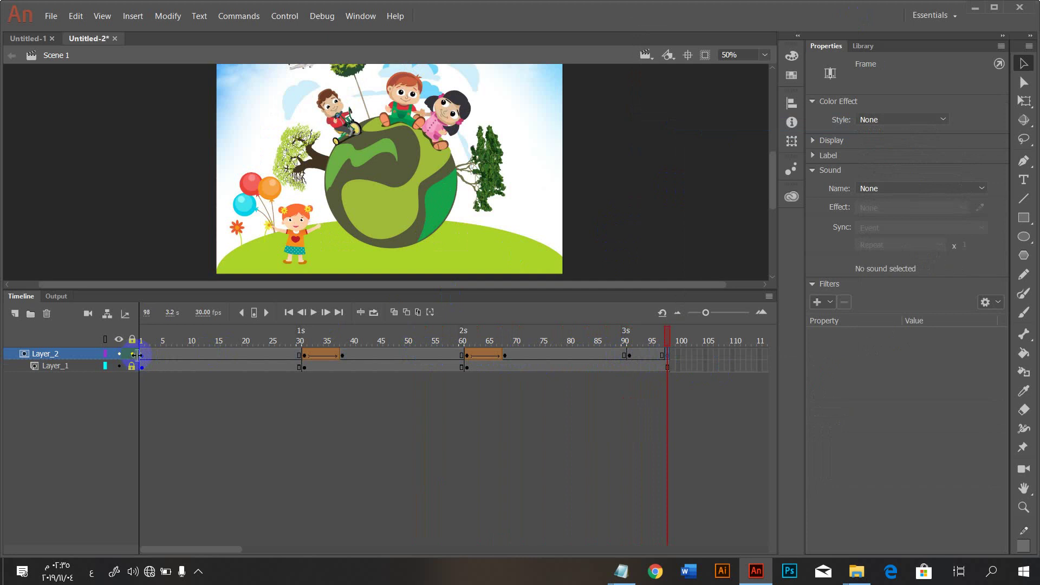
Step: Copy the black circle from frame 1 of Layer_2 and paste it in place at frame 98
click(142, 356)
right_click(452, 195)
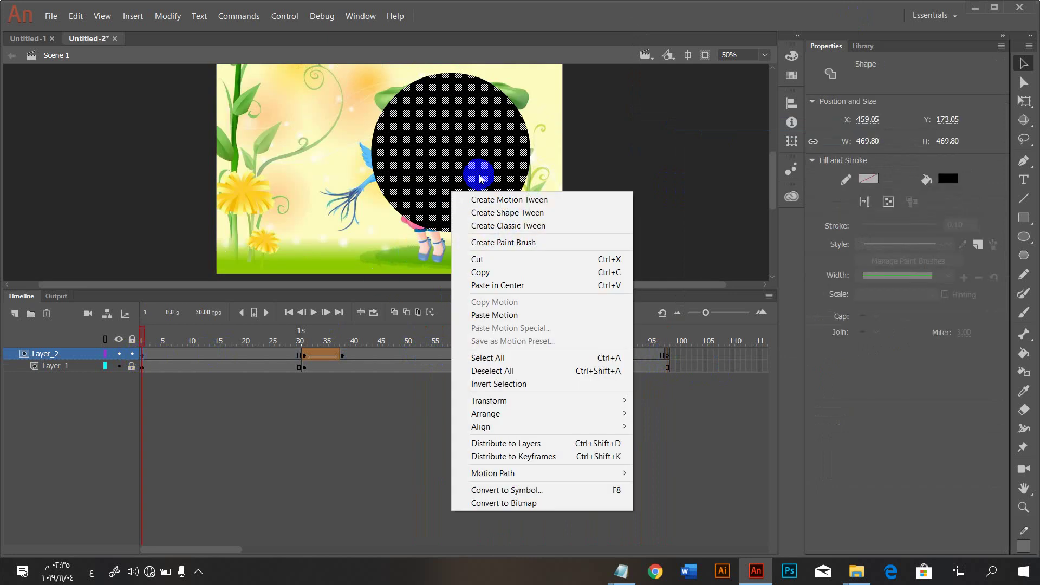
click(484, 272)
click(667, 355)
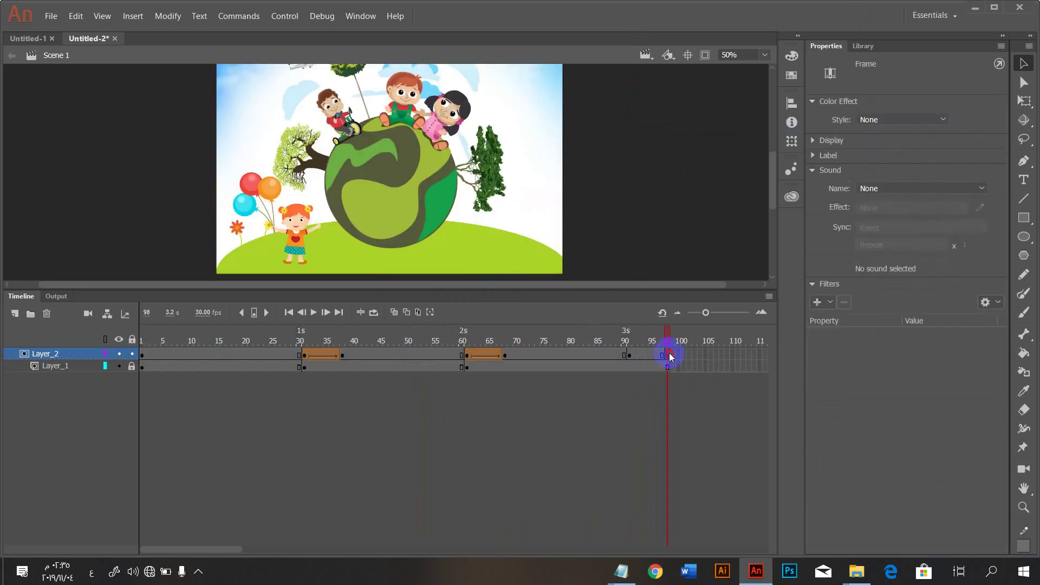
right_click(686, 190)
click(696, 235)
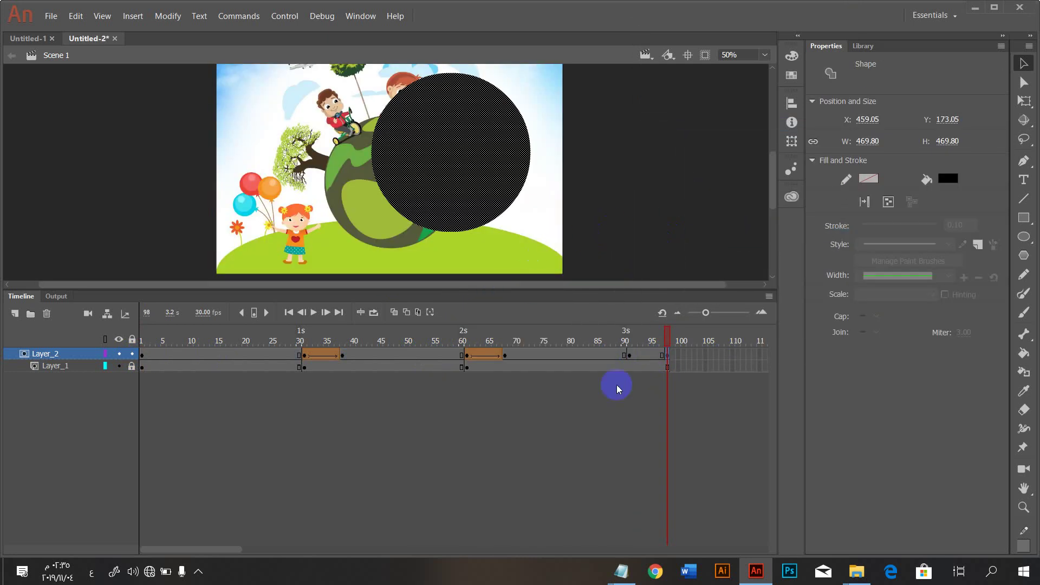
Step: Create a shape tween between frames 91 and 98 of Layer_2, test the movie and close the preview
right_click(657, 355)
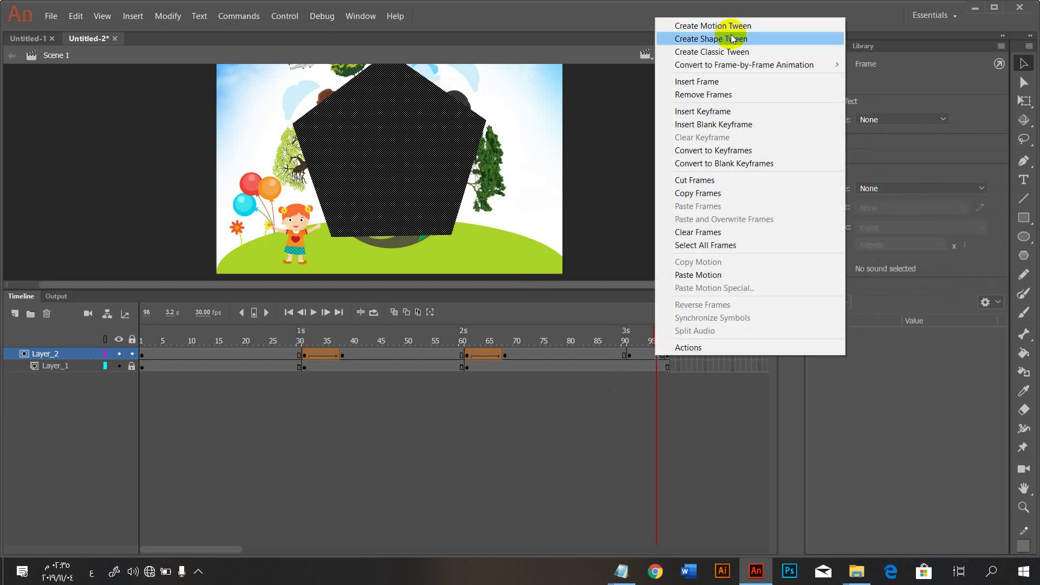
click(704, 34)
key(ctrl+Return)
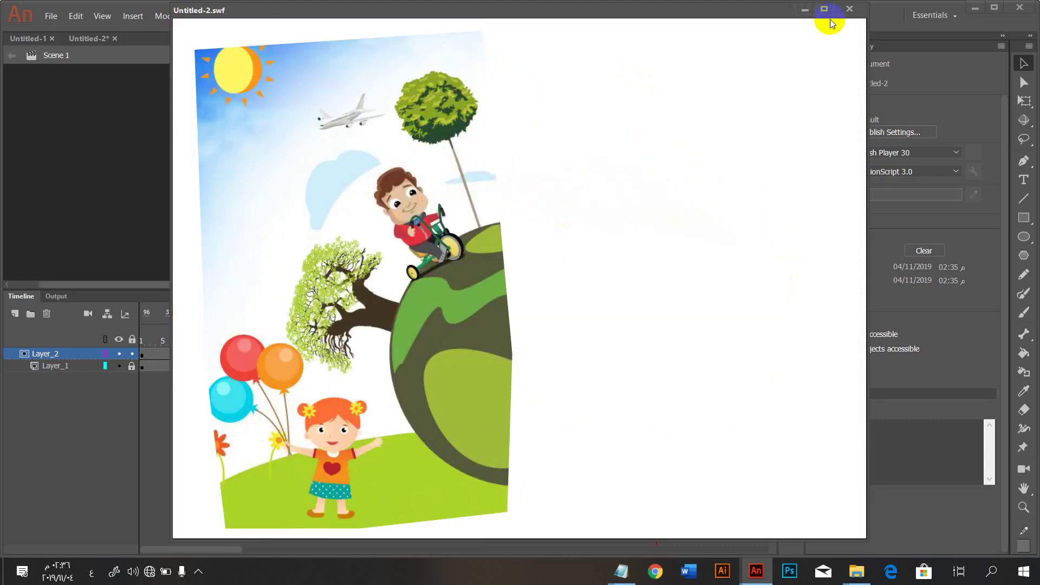
click(850, 10)
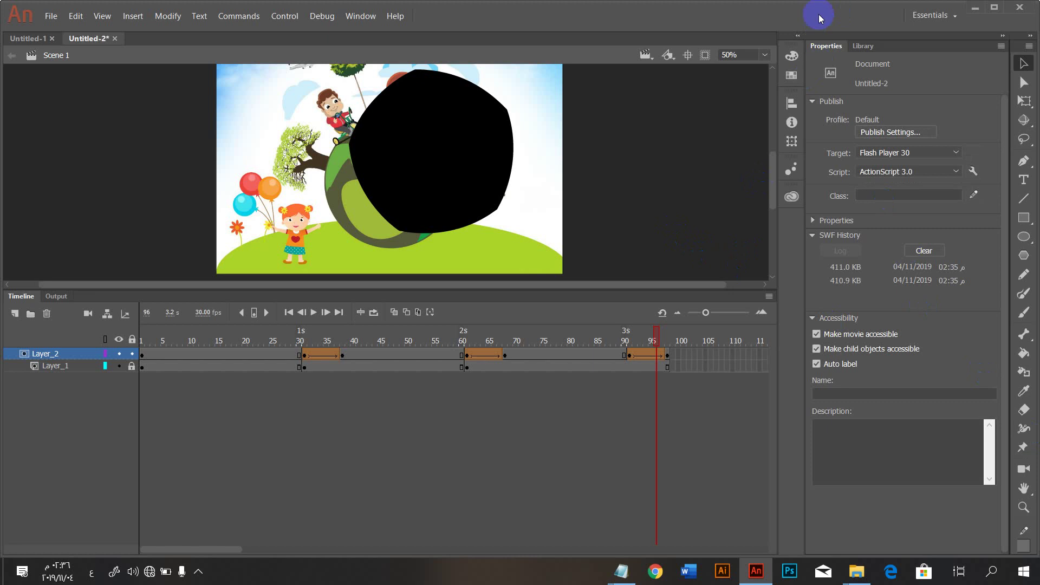
Step: Set the document's stage color to black (#000000), test the movie and close the preview
right_click(702, 172)
click(731, 333)
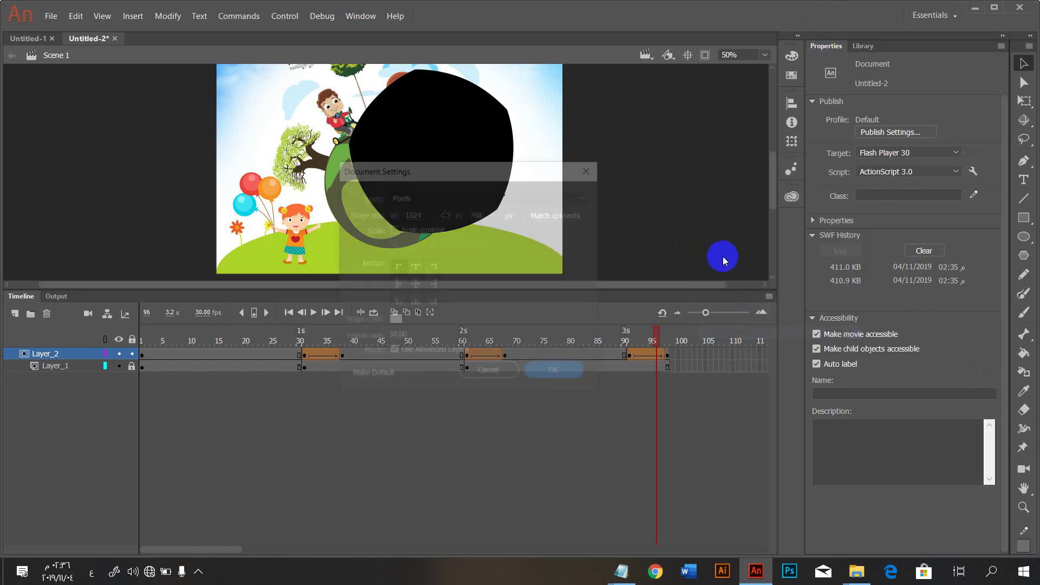
click(394, 322)
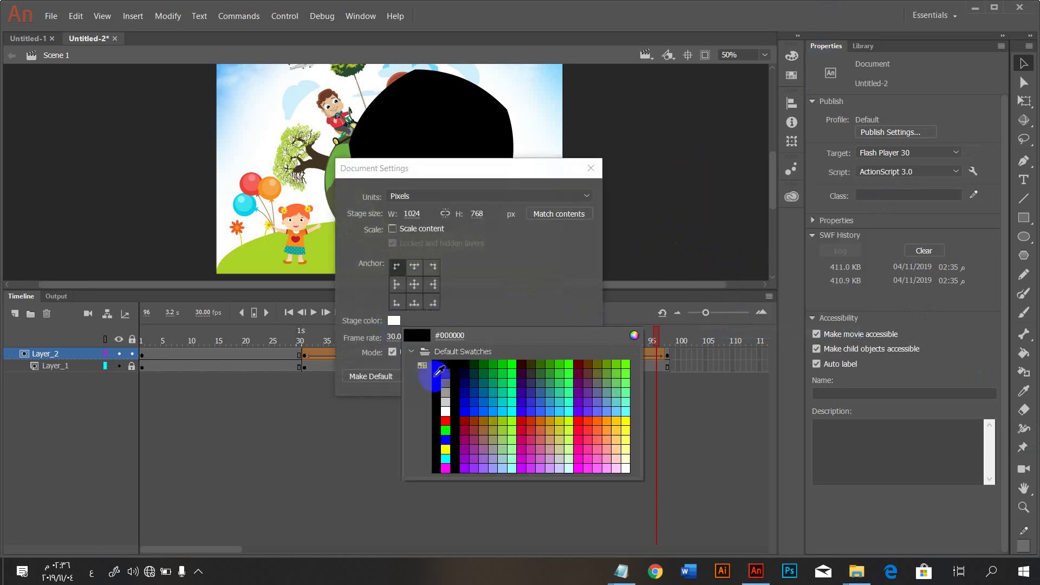
click(436, 374)
click(542, 380)
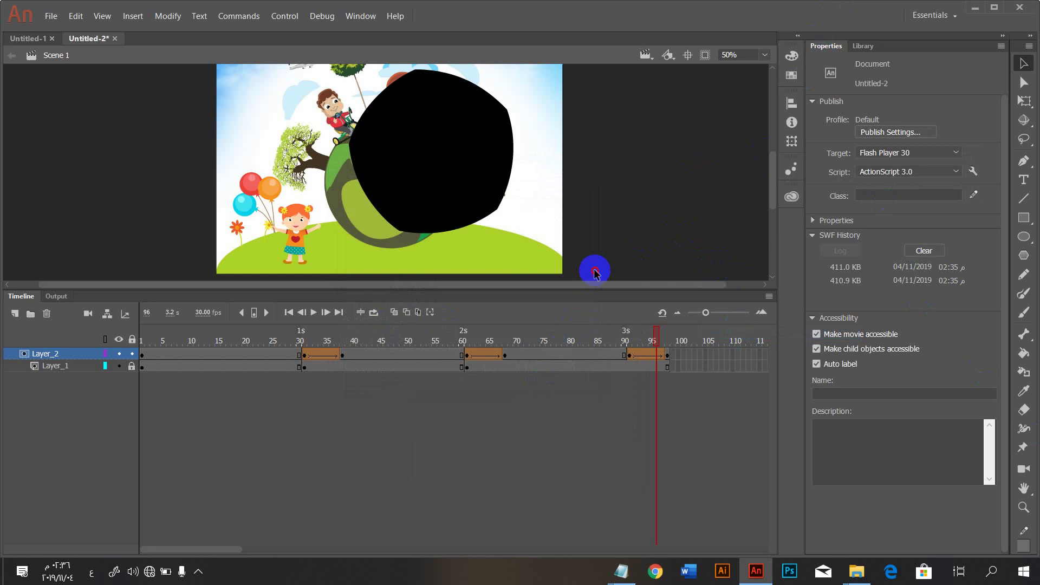
key(ctrl+Return)
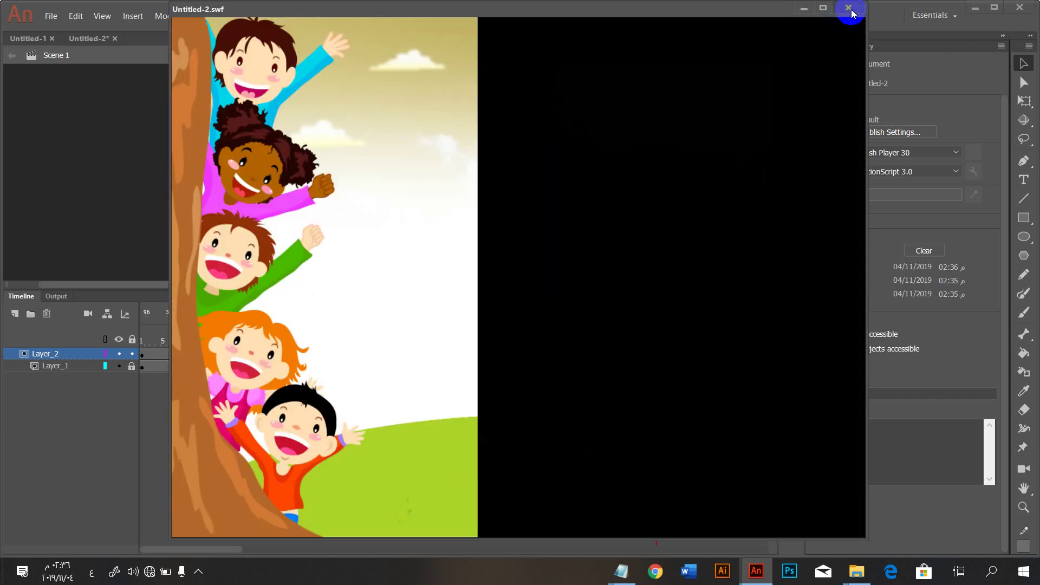
click(849, 10)
click(199, 572)
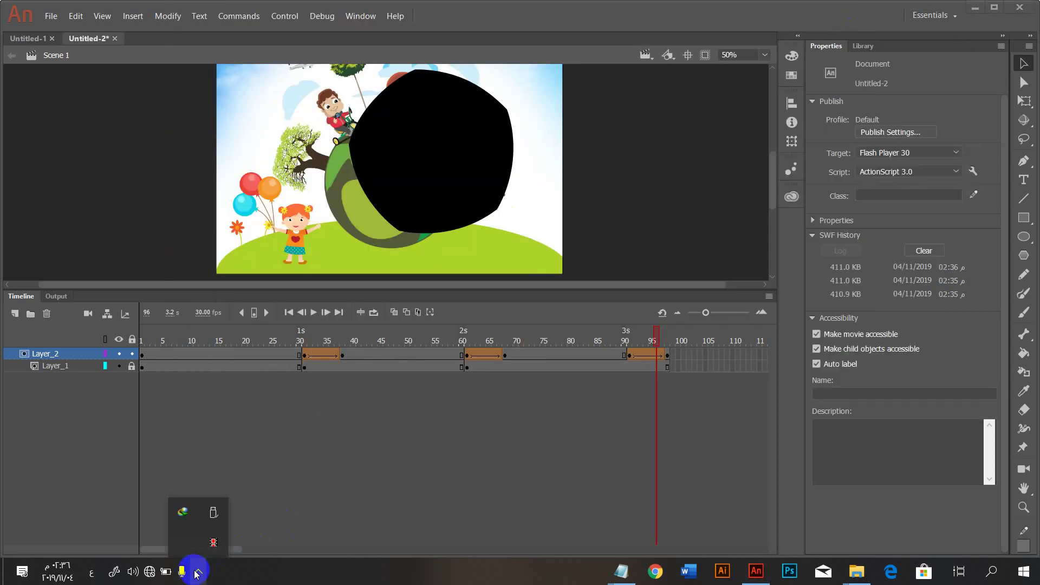